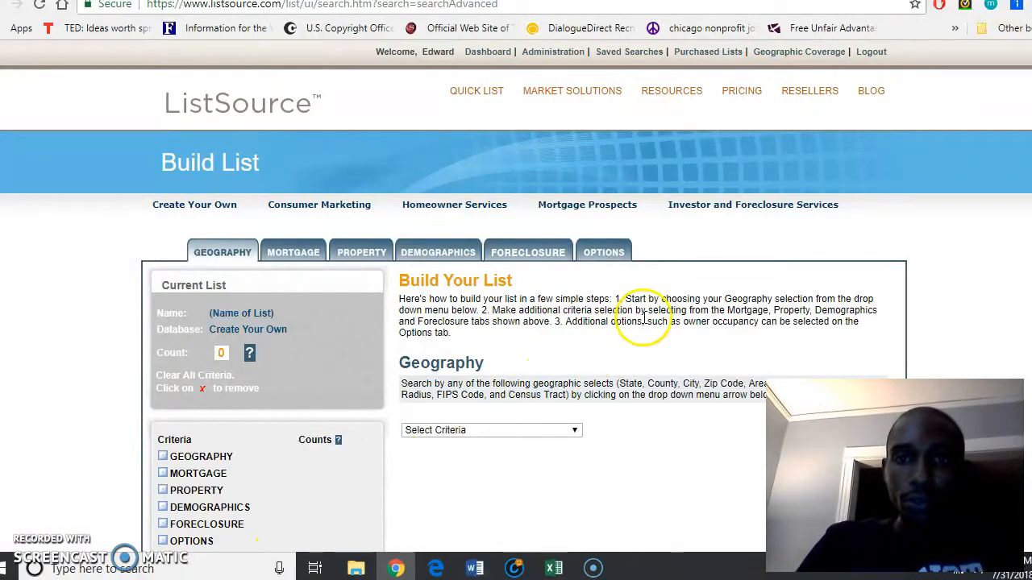
# - Start an Absentee Owners list from the Investor and Foreclosure Services
pyautogui.moveTo(730, 211)
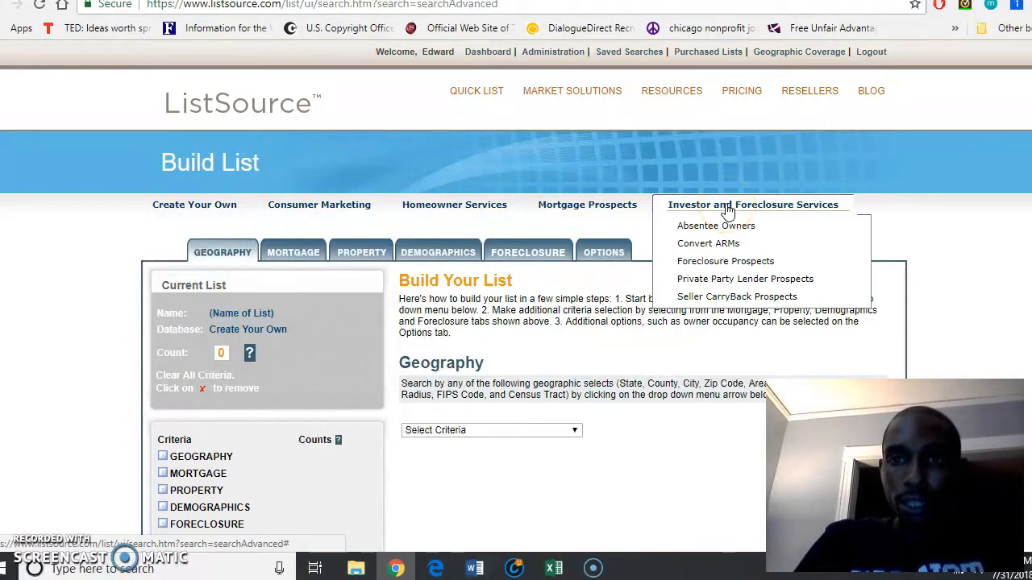
pyautogui.click(724, 229)
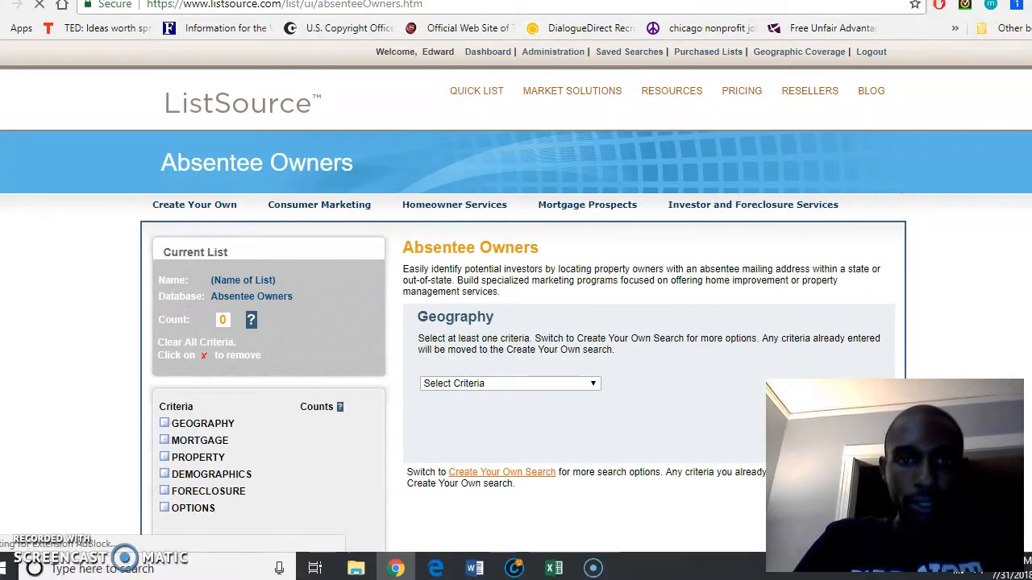
pyautogui.scroll(-1, 516, 296)
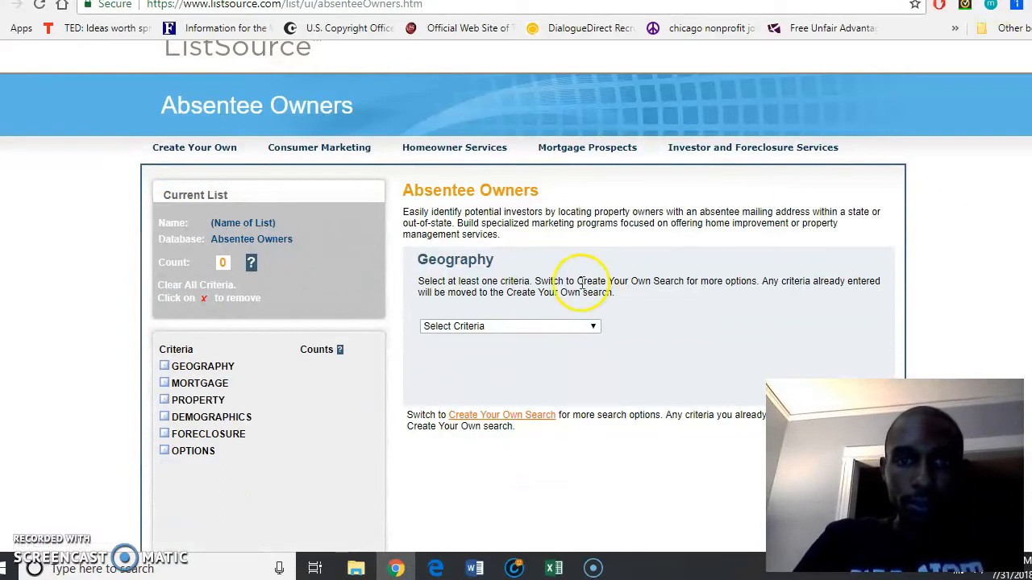
pyautogui.click(551, 327)
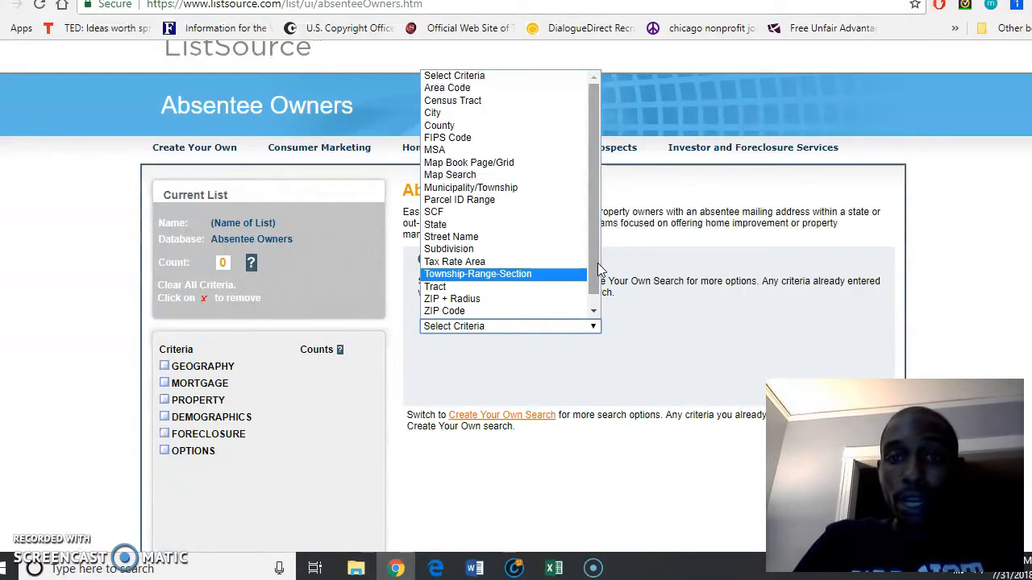
pyautogui.moveTo(595, 270)
pyautogui.mouseDown()
pyautogui.moveTo(595, 294)
pyautogui.moveTo(592, 256)
pyautogui.mouseUp()
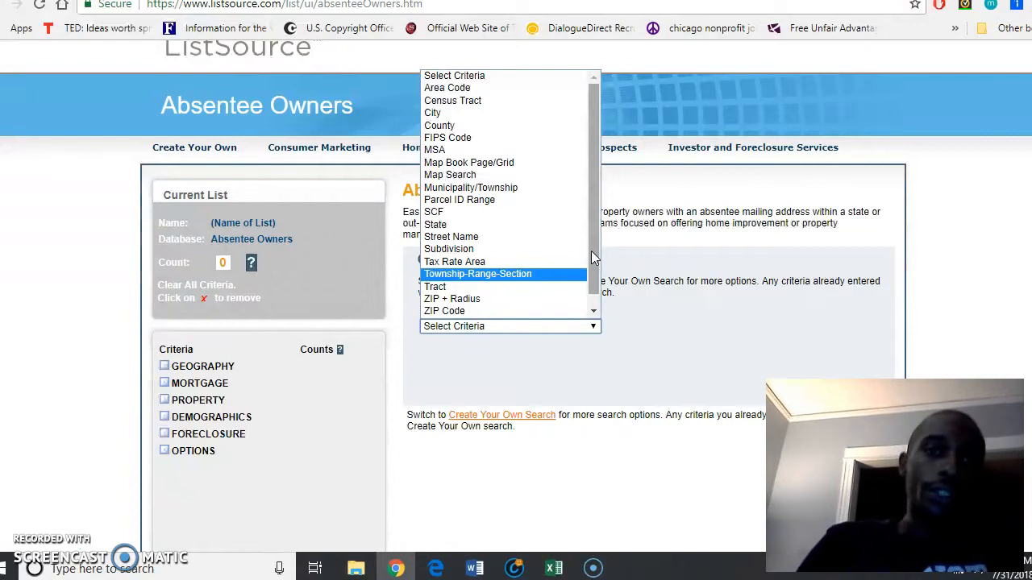
pyautogui.moveTo(591, 250)
pyautogui.mouseDown()
pyautogui.moveTo(591, 265)
pyautogui.moveTo(592, 237)
pyautogui.mouseUp()
pyautogui.click(439, 112)
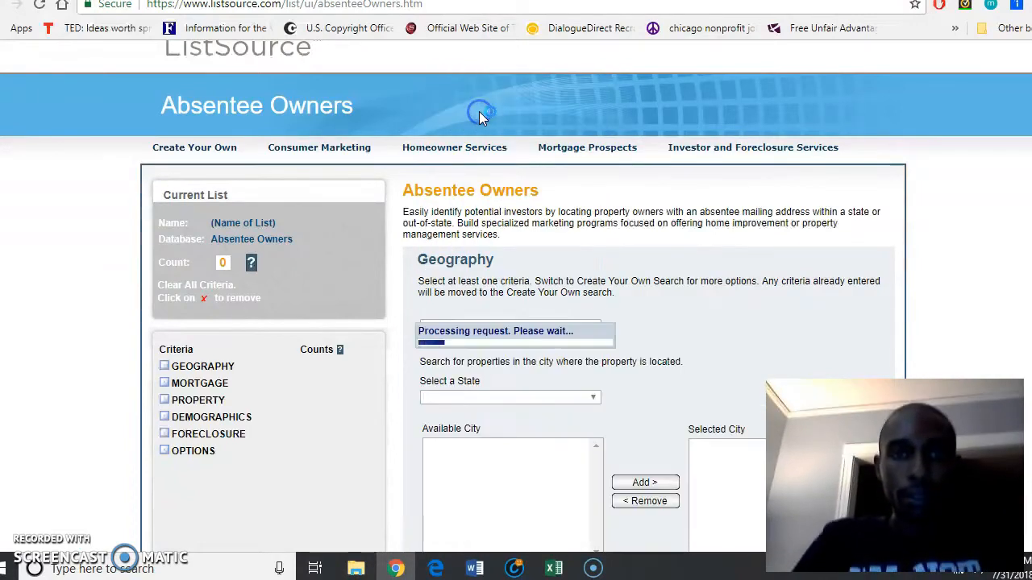
pyautogui.scroll(-2, 553, 437)
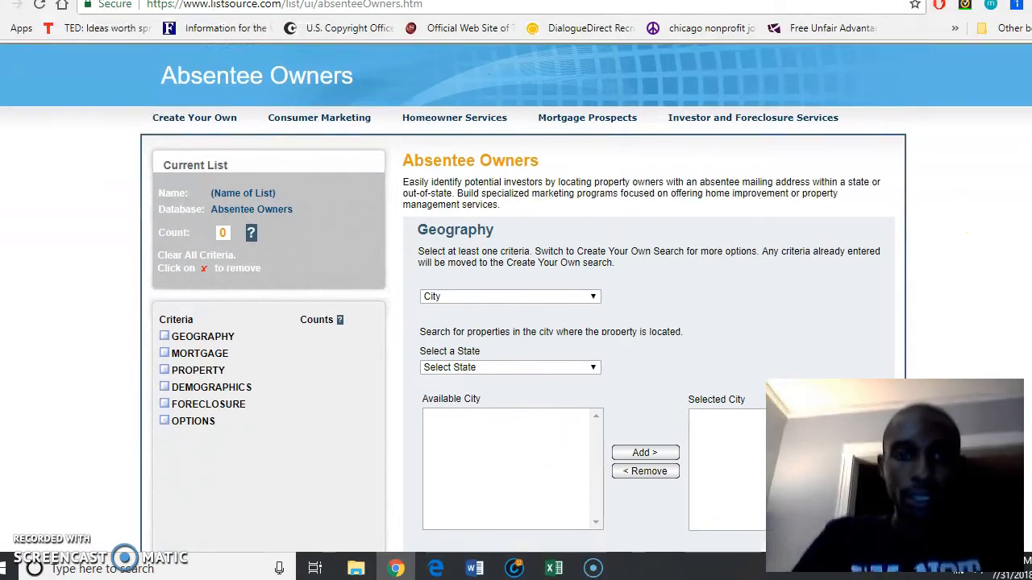
pyautogui.click(553, 264)
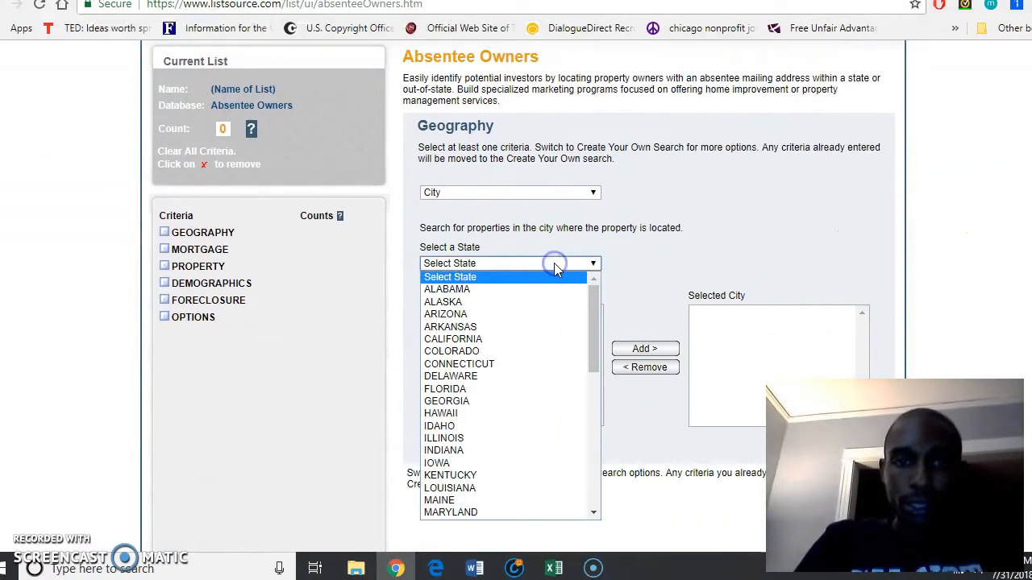
pyautogui.click(500, 444)
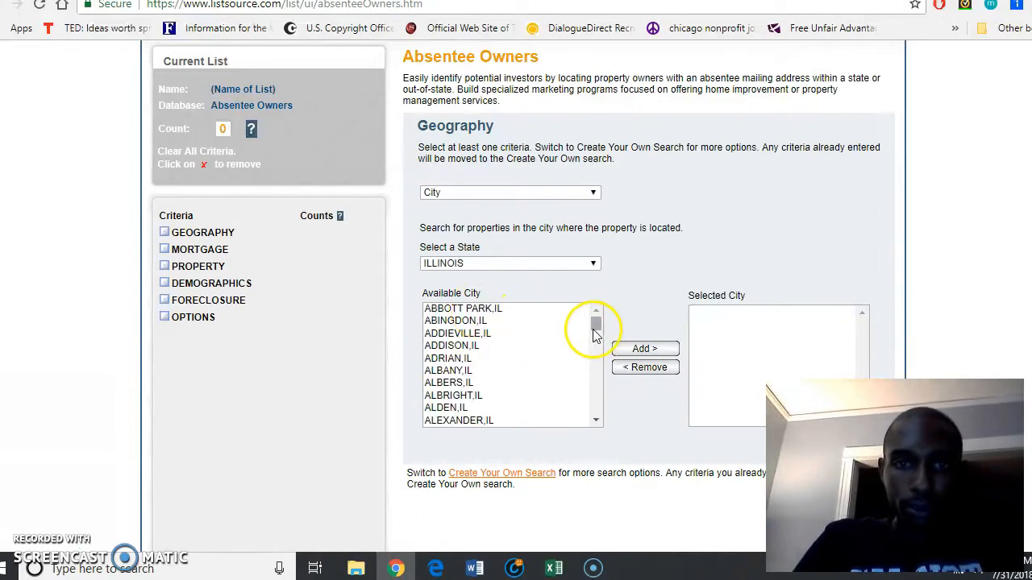
pyautogui.moveTo(595, 330); pyautogui.dragTo(596, 334)
pyautogui.click(592, 264)
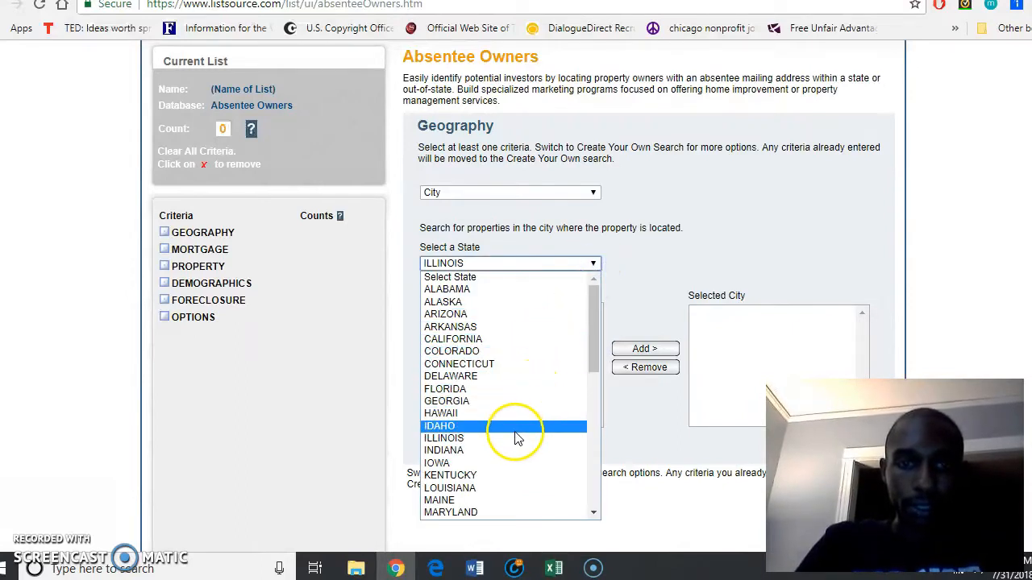
# - Set the geography criterion to County, choose Illinois as the state and add IL:COOK to the selected counties
pyautogui.click(528, 193)
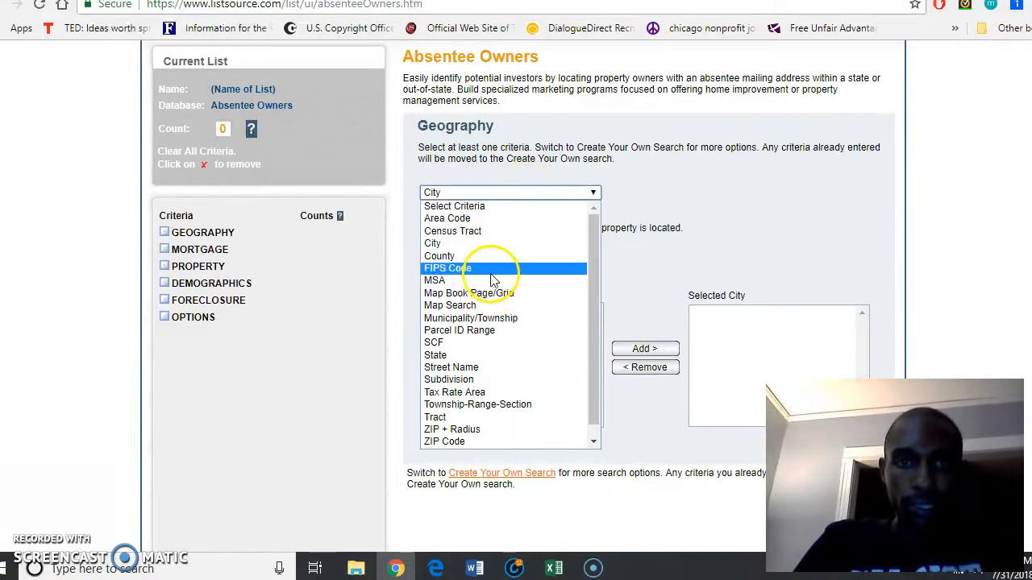
pyautogui.click(490, 256)
pyautogui.click(504, 264)
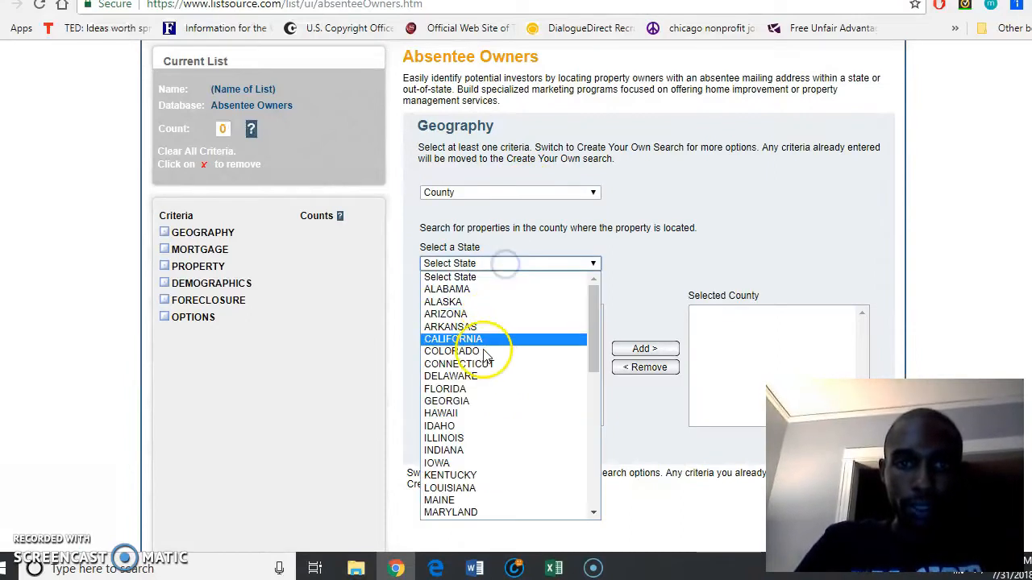
pyautogui.click(455, 436)
pyautogui.moveTo(599, 322); pyautogui.dragTo(599, 332)
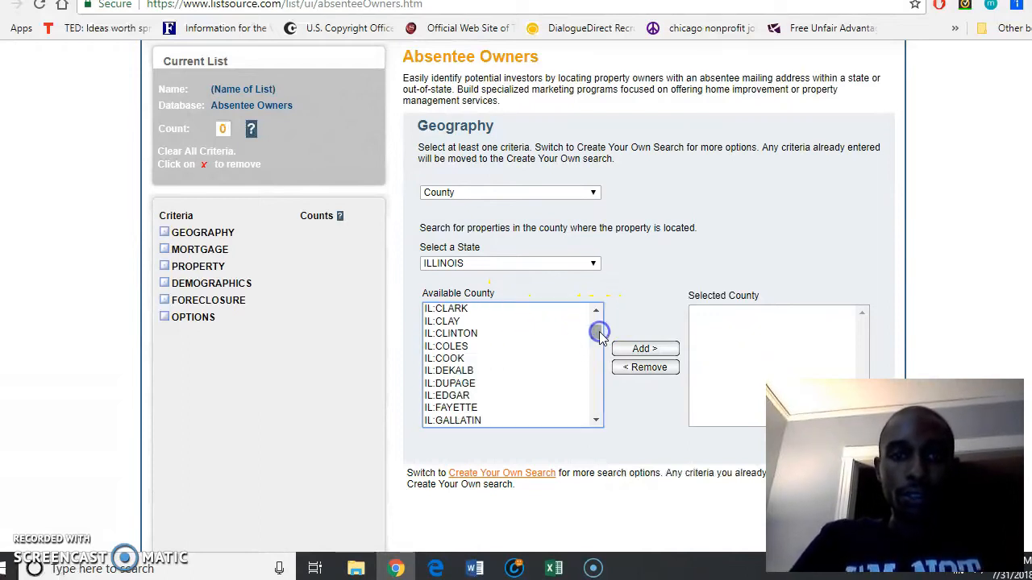
pyautogui.click(528, 358)
pyautogui.click(650, 352)
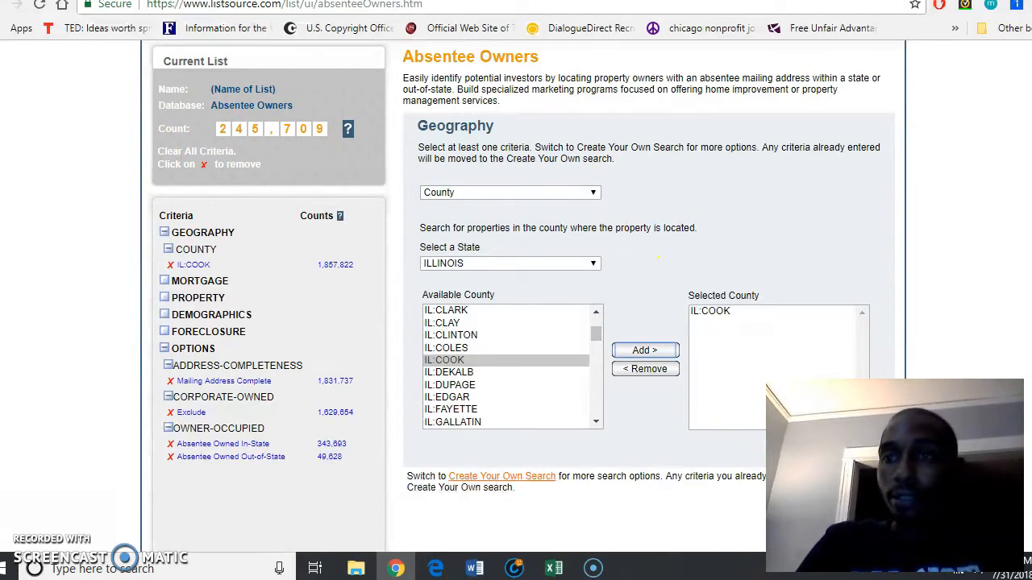
# - Review the list's criteria and counts for the selected county and continue to the suggested selections
pyautogui.scroll(-1, 658, 258)
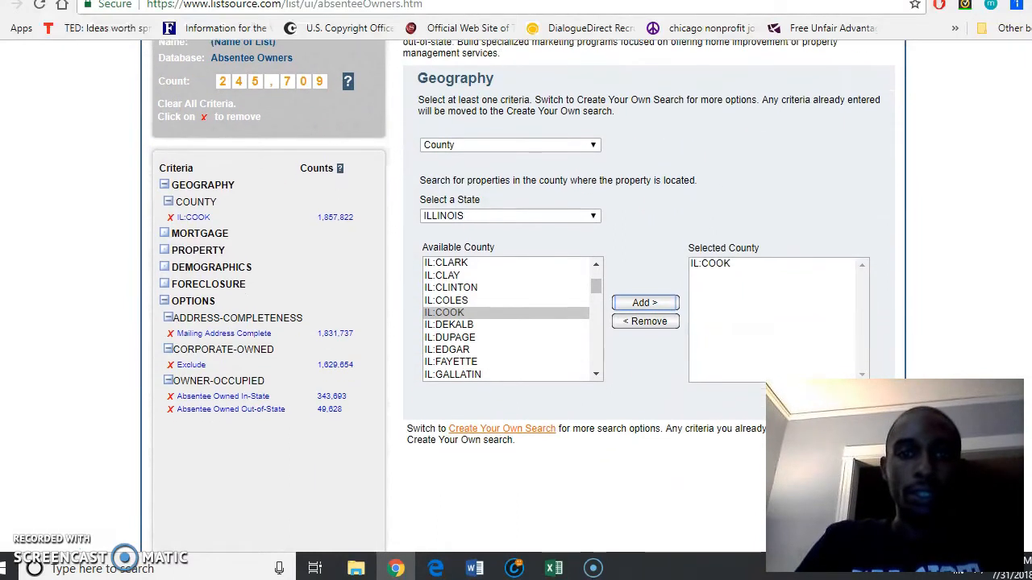
pyautogui.scroll(-4, 522, 296)
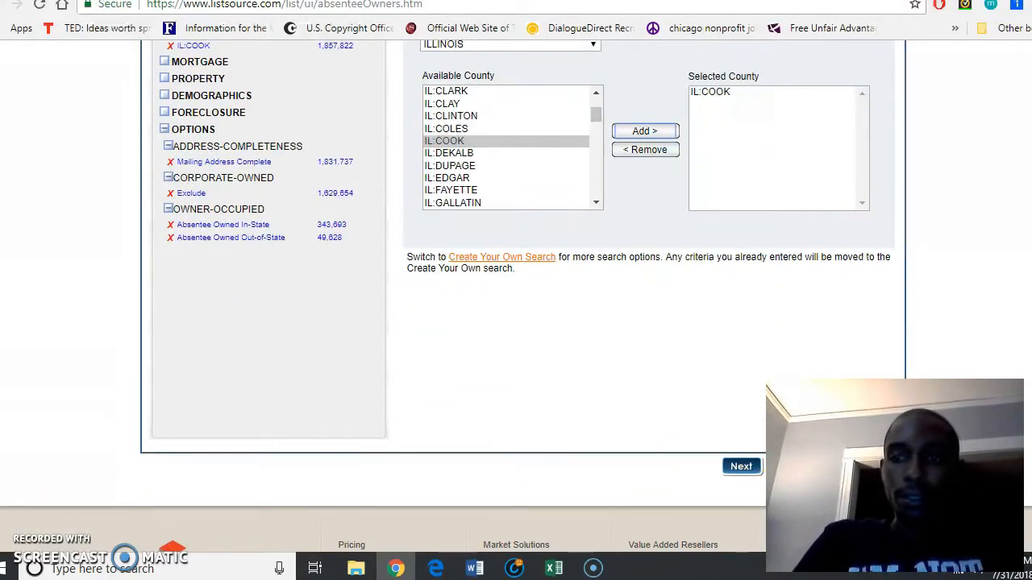
pyautogui.scroll(-2, 516, 242)
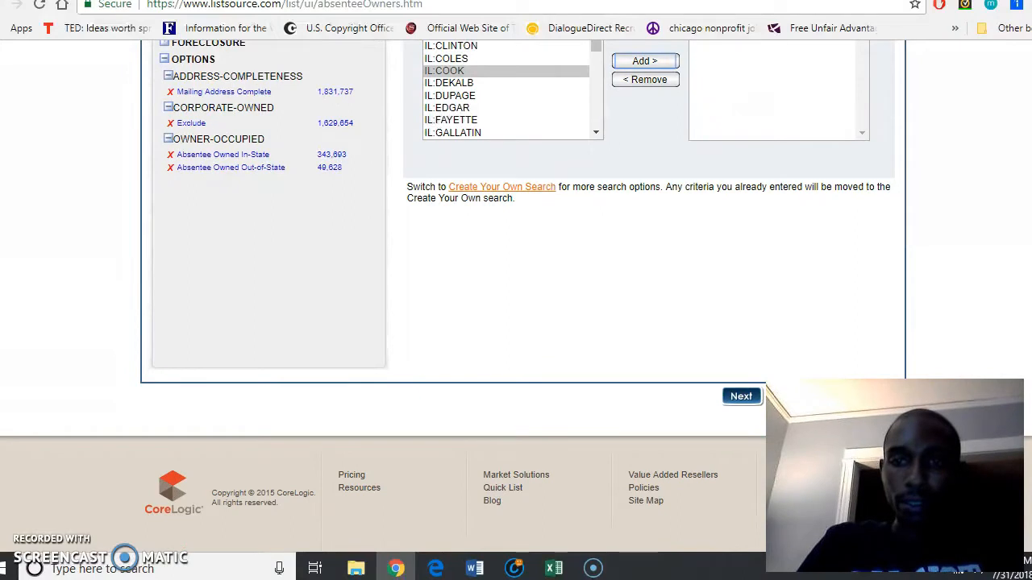
pyautogui.scroll(4, 515, 296)
pyautogui.scroll(-4, 515, 296)
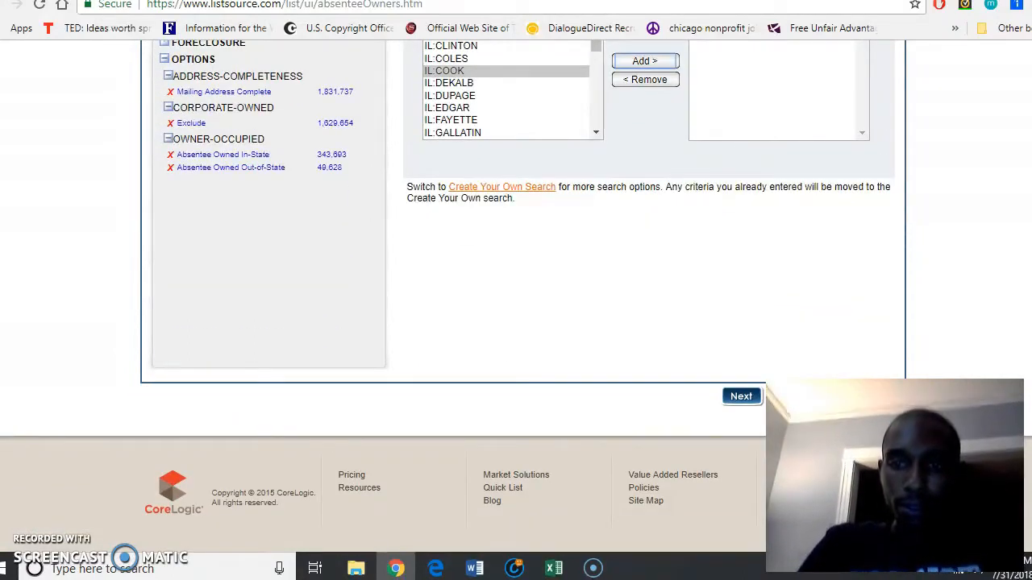
pyautogui.click(740, 396)
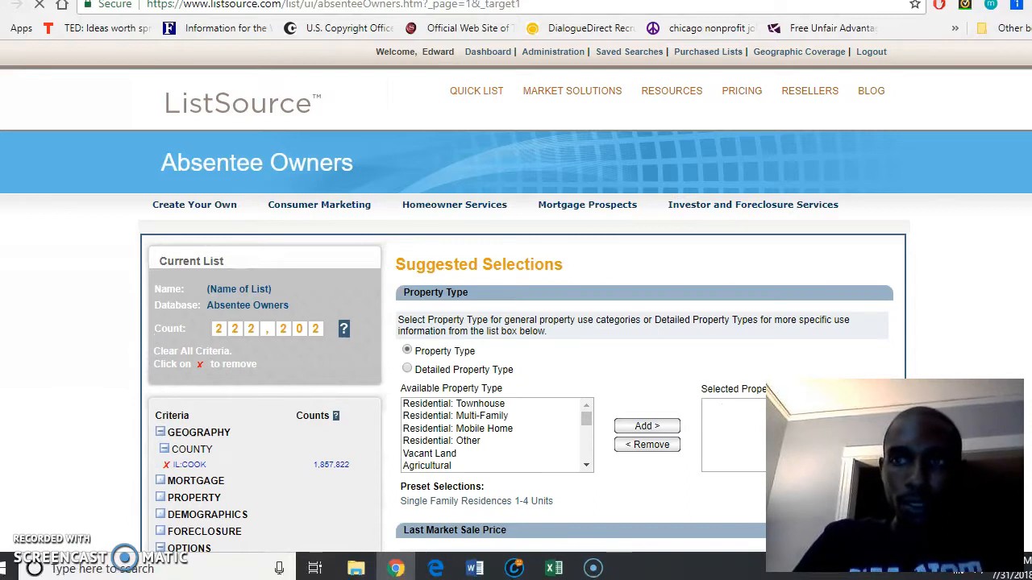
# - Add Residential: SFR to the selected property types and look through the other available types
pyautogui.scroll(-3, 516, 299)
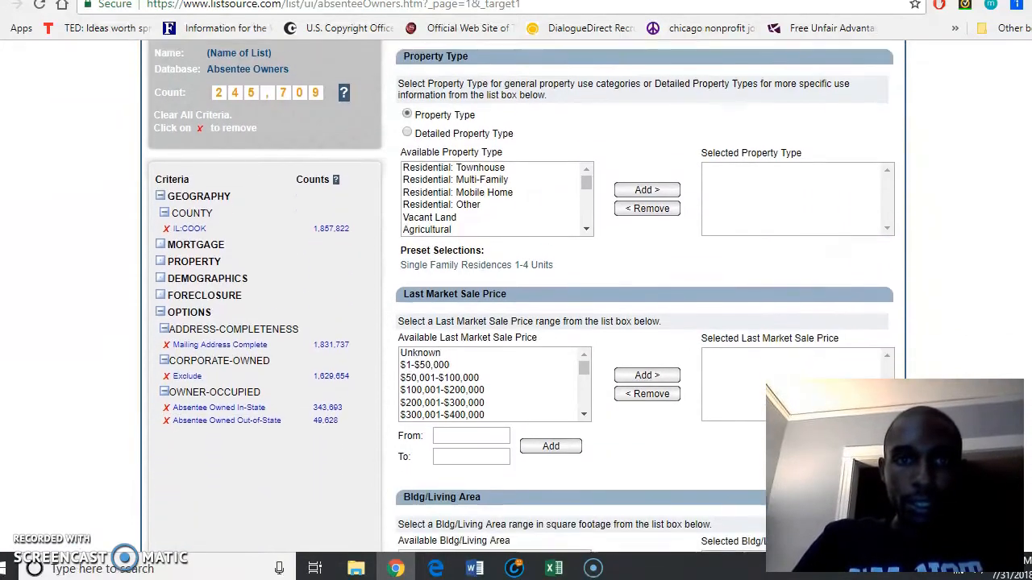
pyautogui.moveTo(586, 175); pyautogui.dragTo(593, 203)
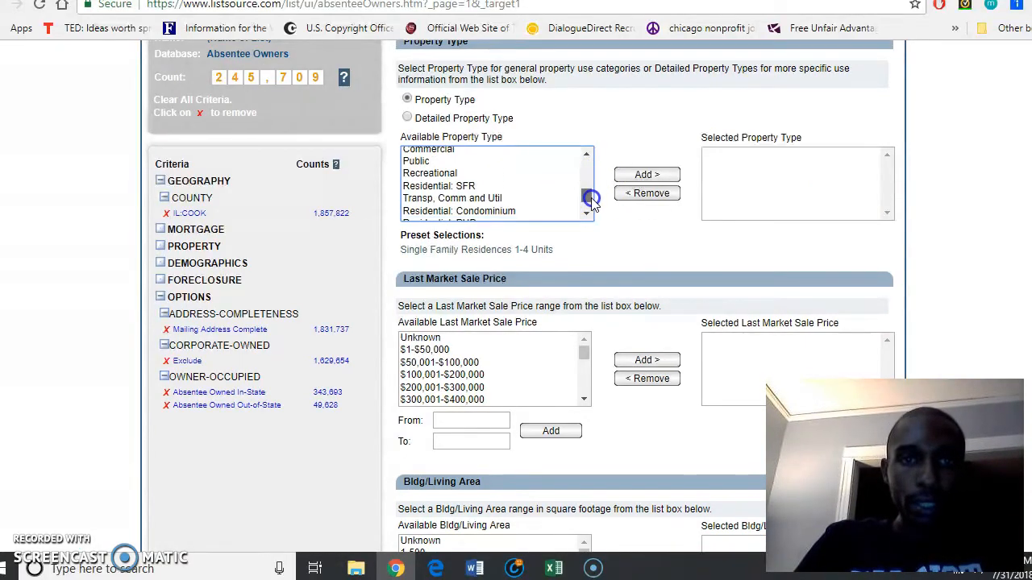
pyautogui.click(466, 185)
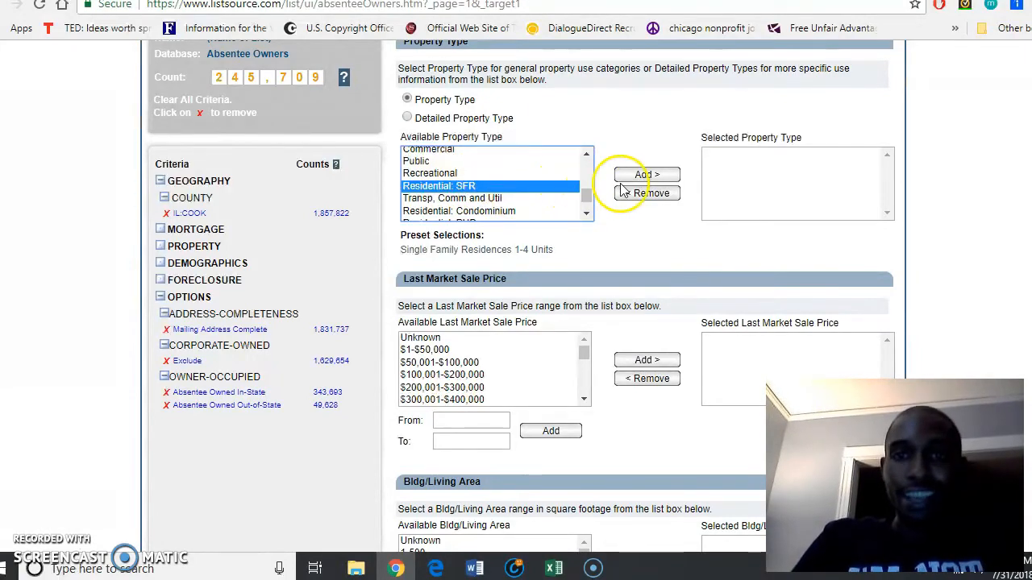
pyautogui.click(647, 175)
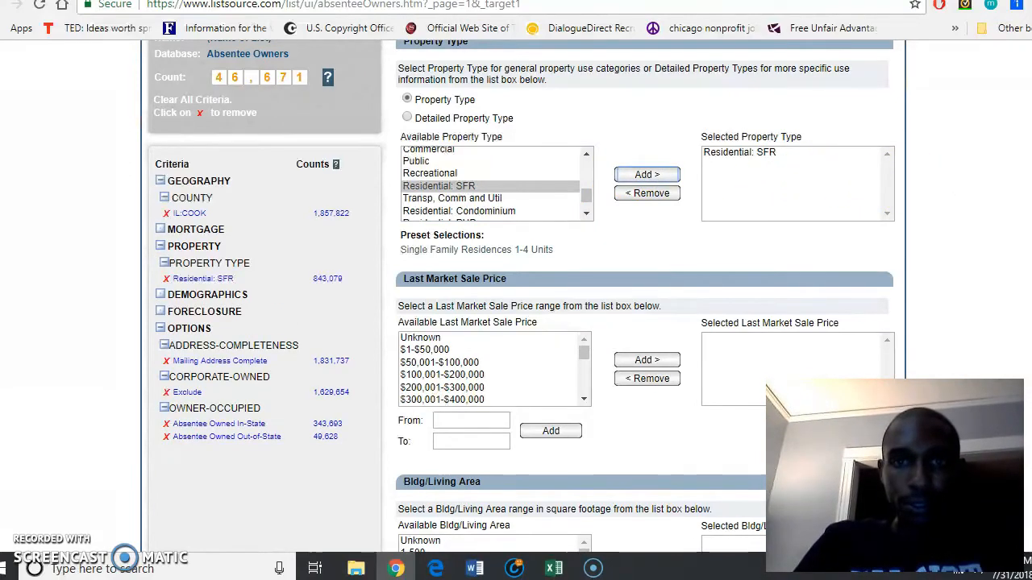
pyautogui.moveTo(589, 194); pyautogui.dragTo(586, 164)
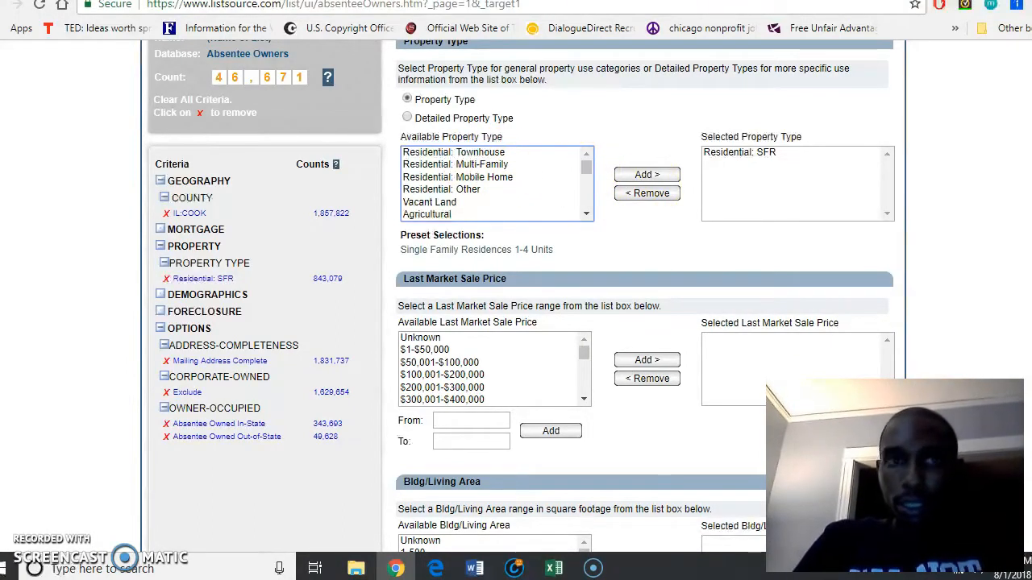
# - Add the $1-$50,000 range to the selected last market sale prices
pyautogui.scroll(1, 645, 322)
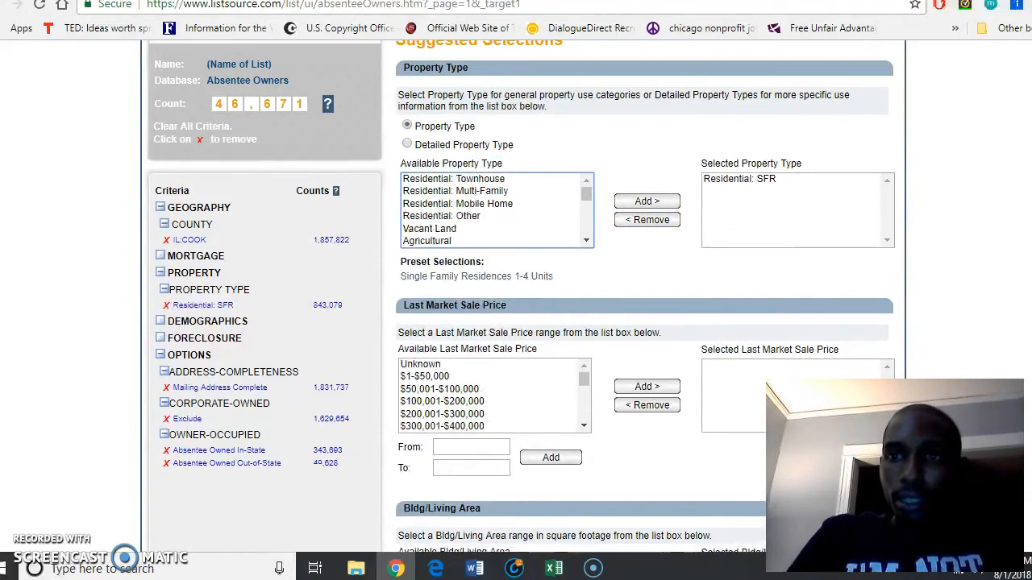
pyautogui.scroll(-3, 645, 322)
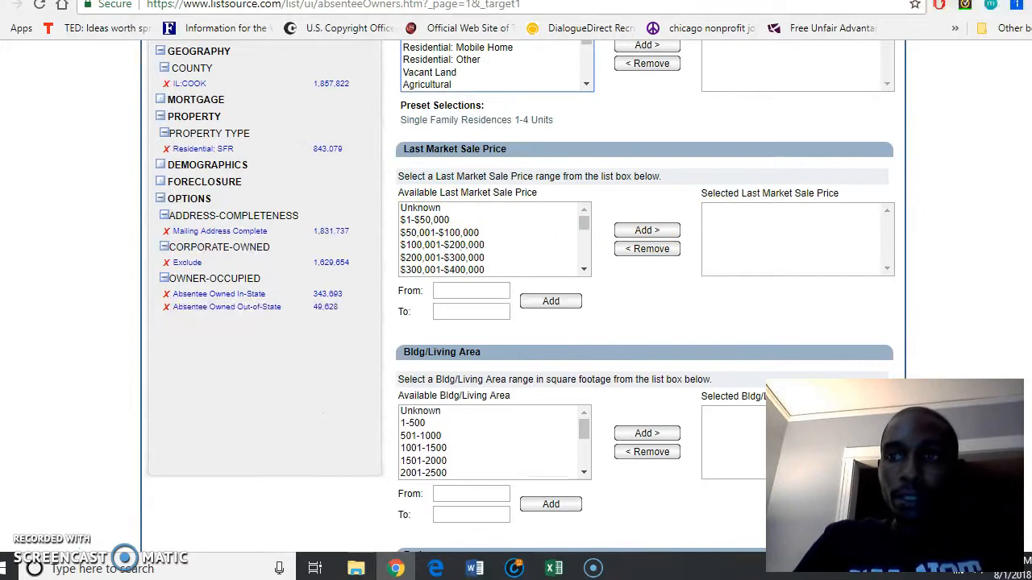
pyautogui.scroll(1, 645, 322)
pyautogui.scroll(-1, 645, 322)
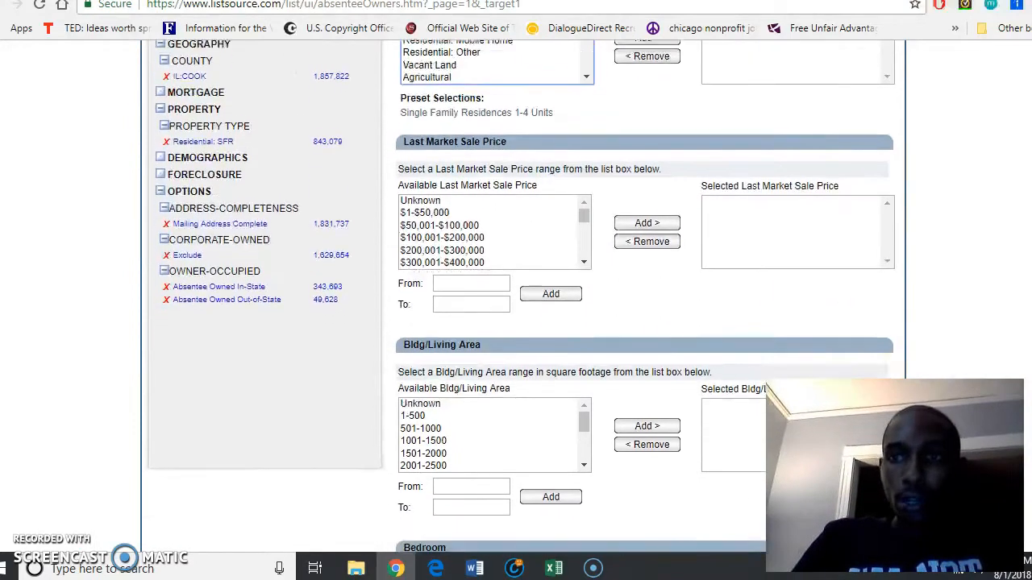
pyautogui.scroll(3, 520, 297)
pyautogui.scroll(-1, 519, 296)
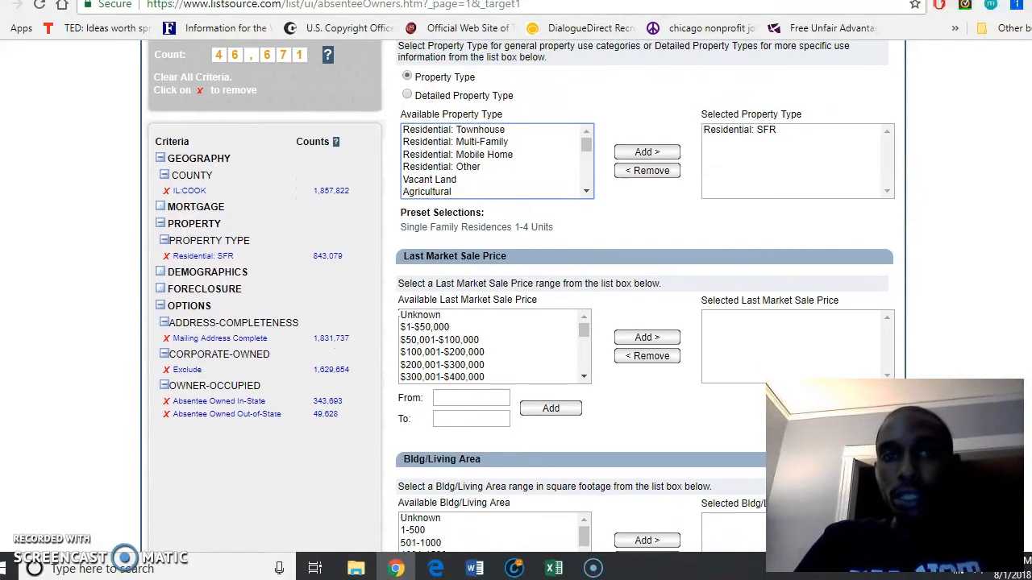
pyautogui.scroll(1, 556, 355)
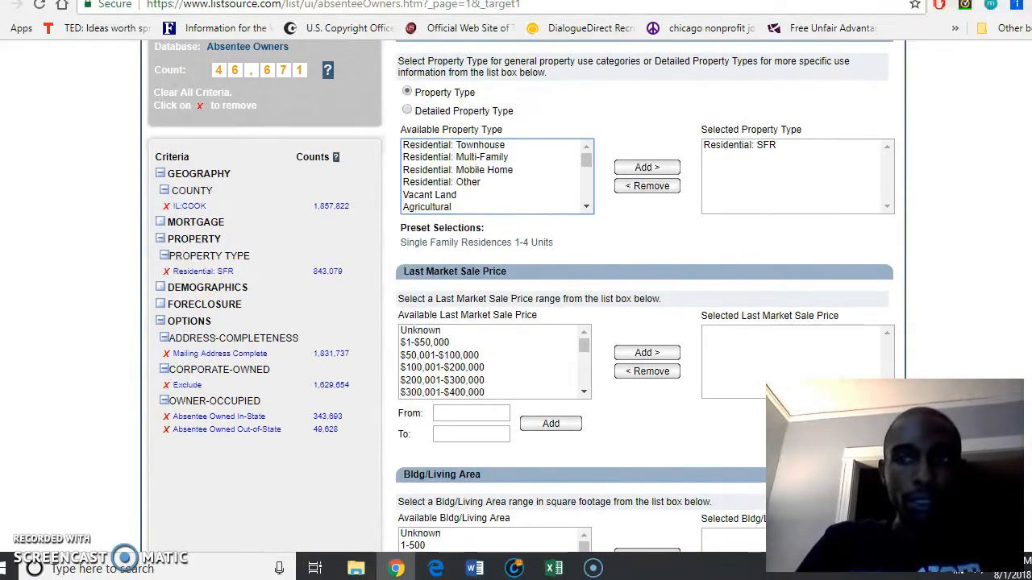
pyautogui.click(447, 344)
pyautogui.click(662, 356)
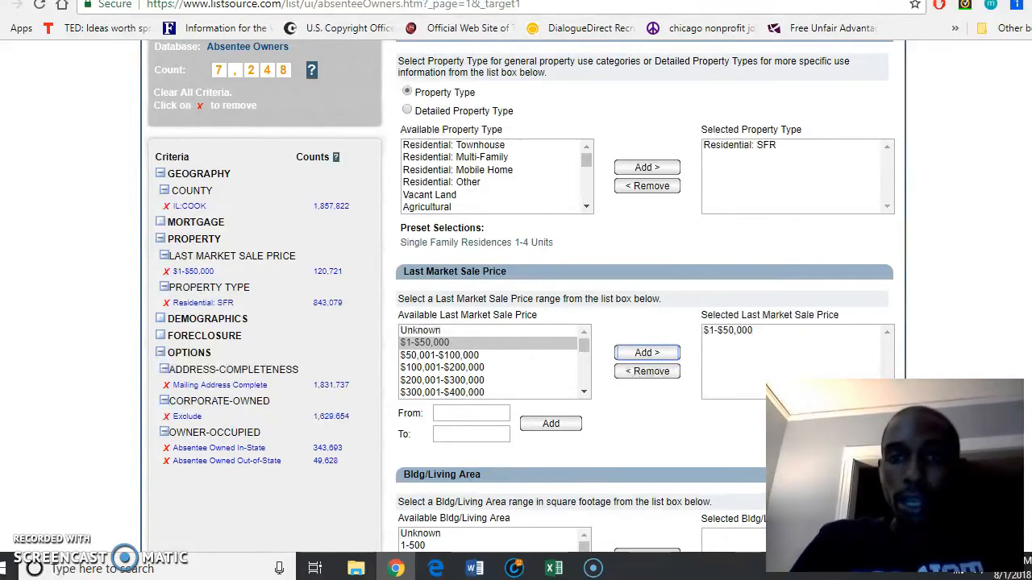
# - Highlight the 1001-1500 square-foot range among the available building/living areas
pyautogui.scroll(-3, 585, 297)
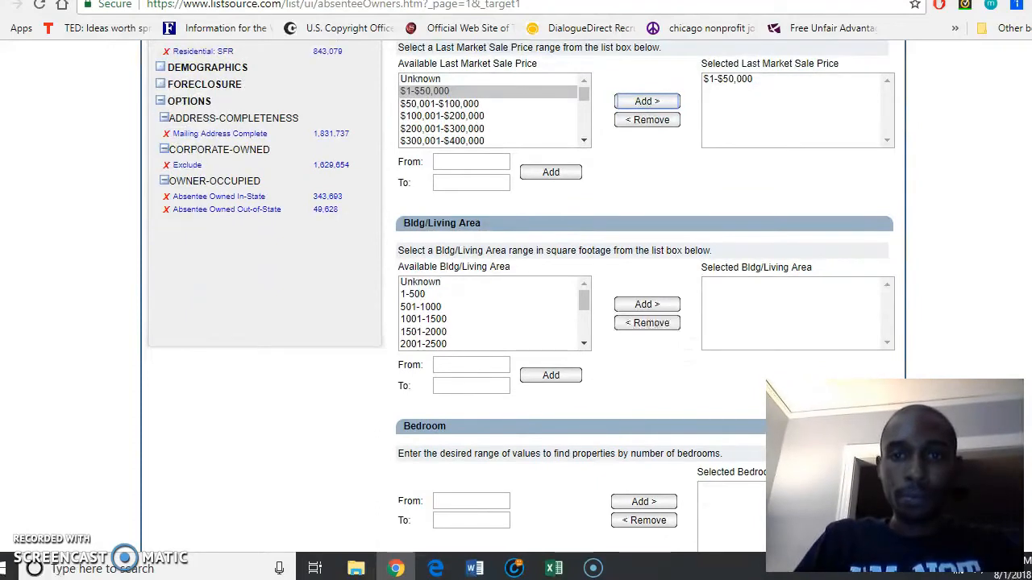
pyautogui.scroll(-2, 585, 296)
pyautogui.scroll(3, 584, 296)
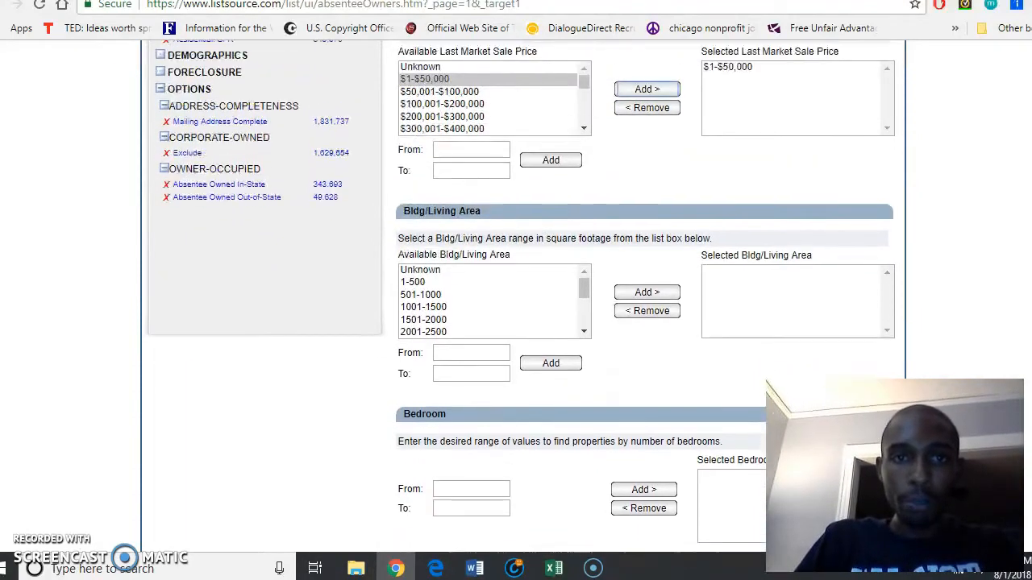
pyautogui.scroll(4, 584, 296)
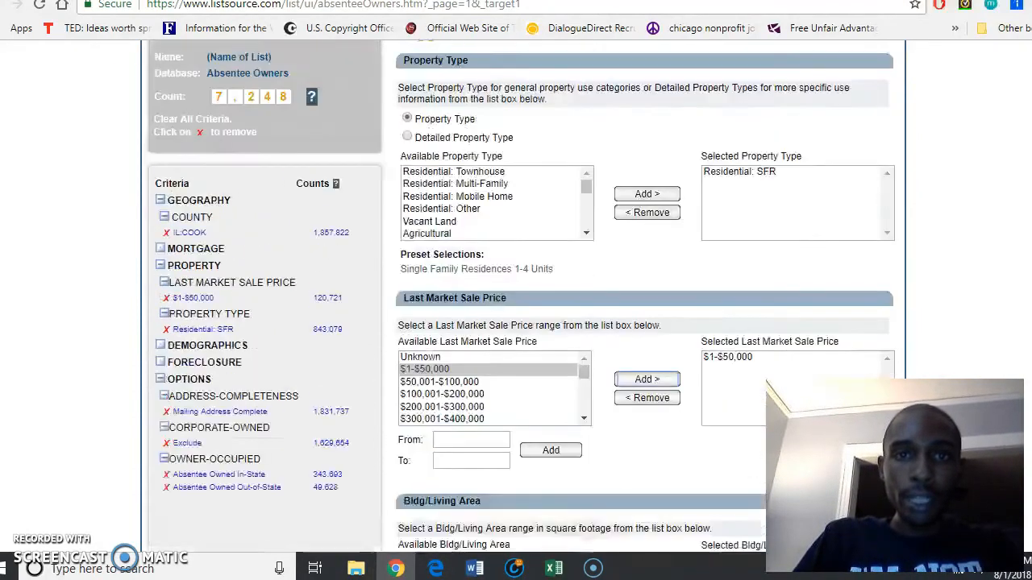
pyautogui.scroll(-3, 584, 296)
pyautogui.scroll(-3, 564, 169)
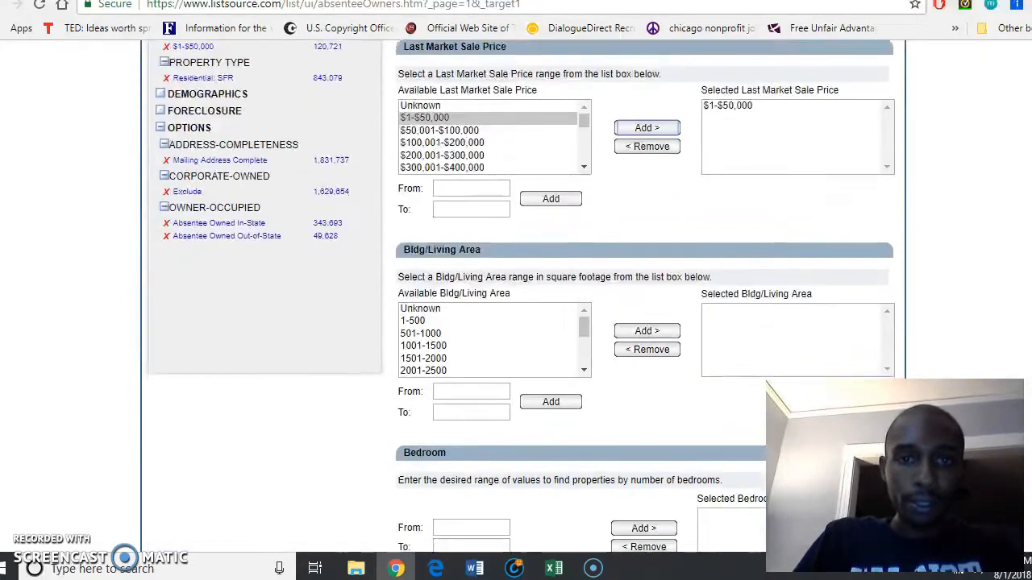
pyautogui.click(456, 194)
pyautogui.click(461, 210)
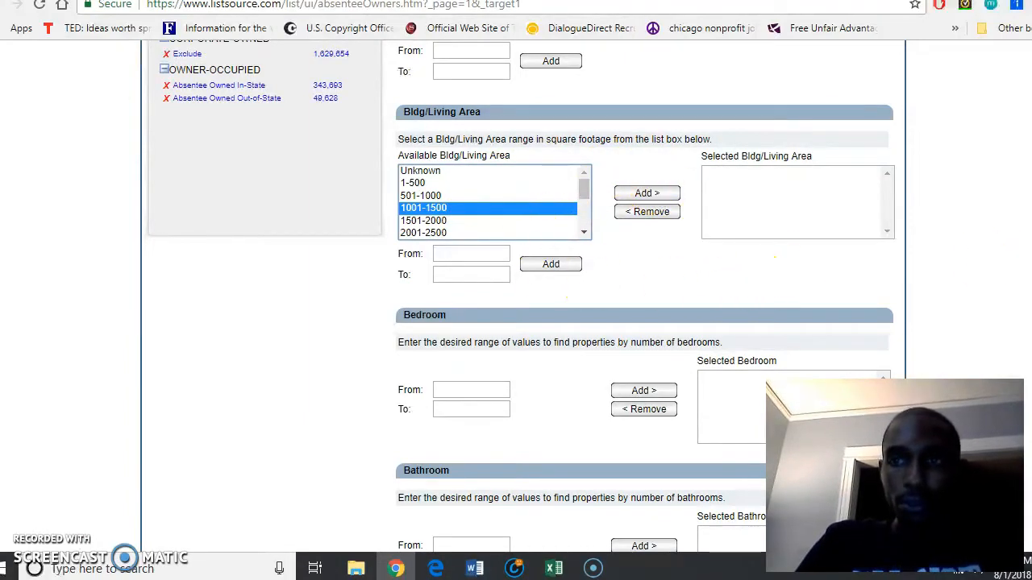
# - Add a bedroom range from 2 to 4 to the selected bedrooms
pyautogui.scroll(-2, 564, 298)
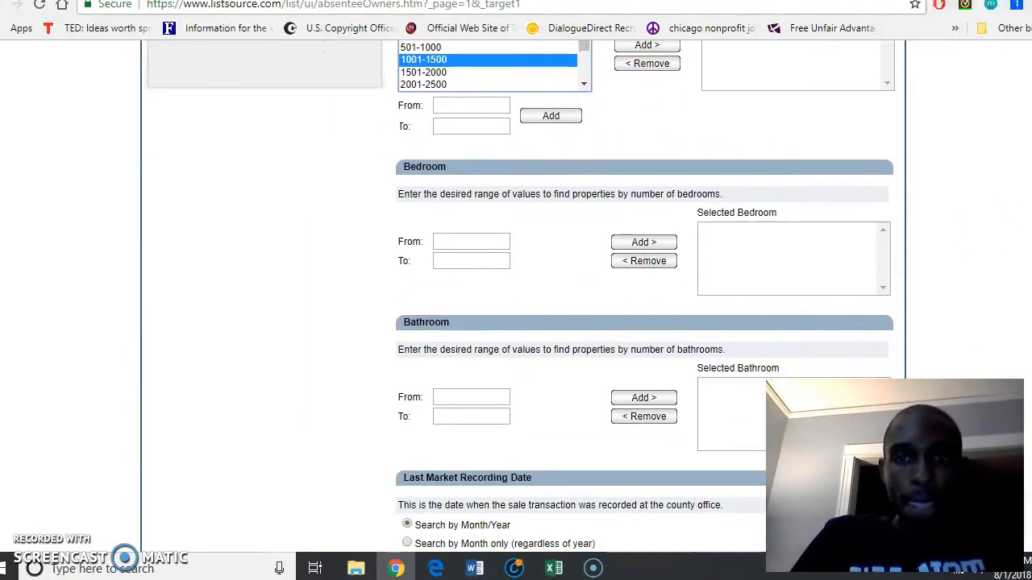
pyautogui.scroll(-2, 520, 297)
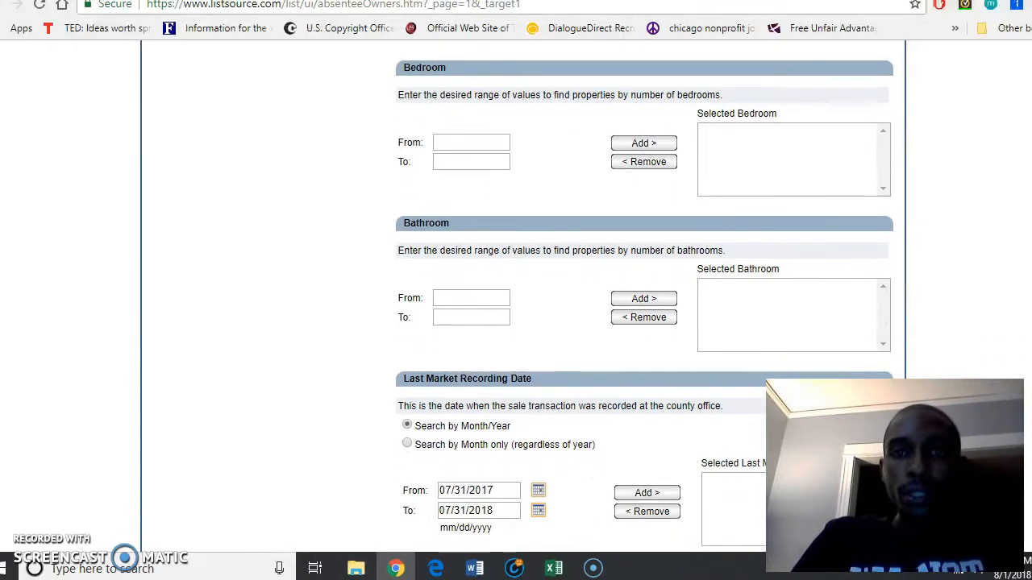
pyautogui.click(478, 141)
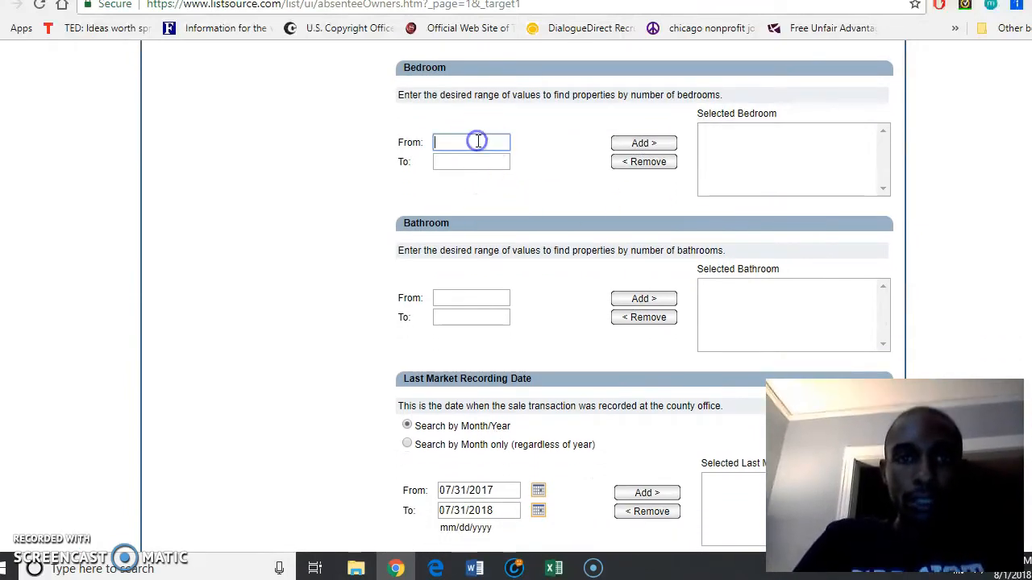
pyautogui.write('2')
pyautogui.press('Tab')
pyautogui.write('4')
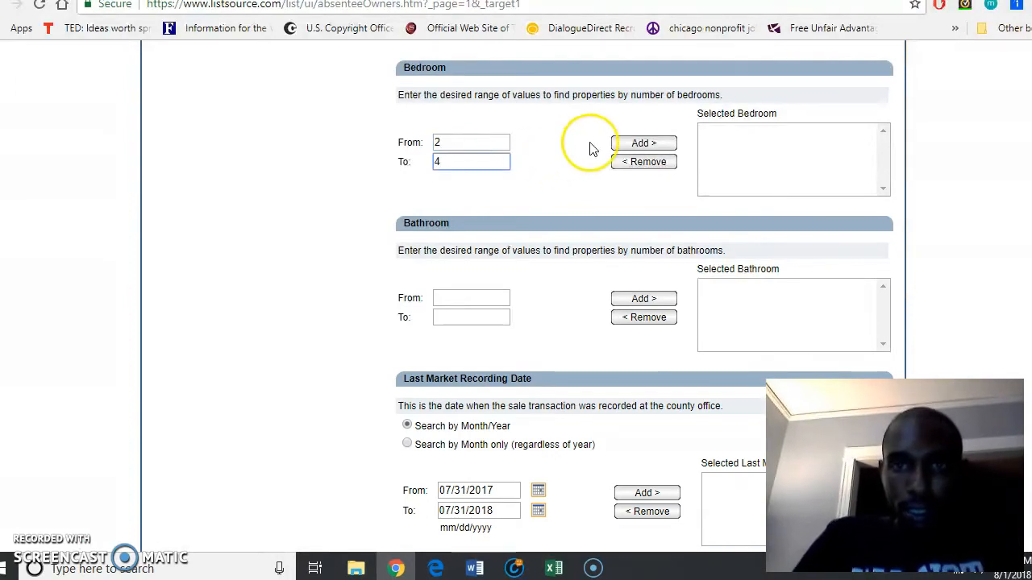
pyautogui.click(643, 142)
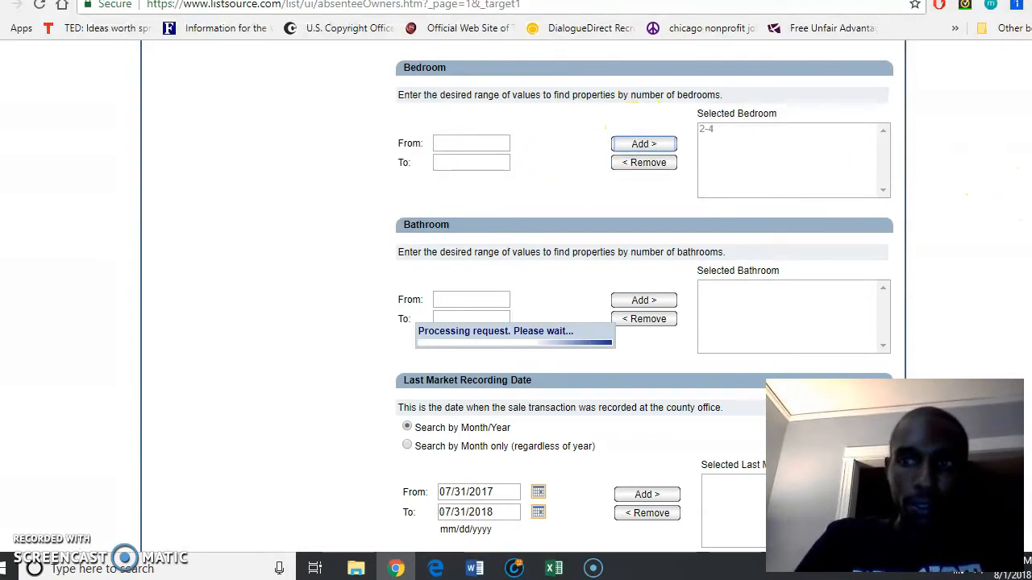
# - Review the list's criteria and count, and remove the 2-4 range from the selected bedrooms
pyautogui.scroll(10, 998, 187)
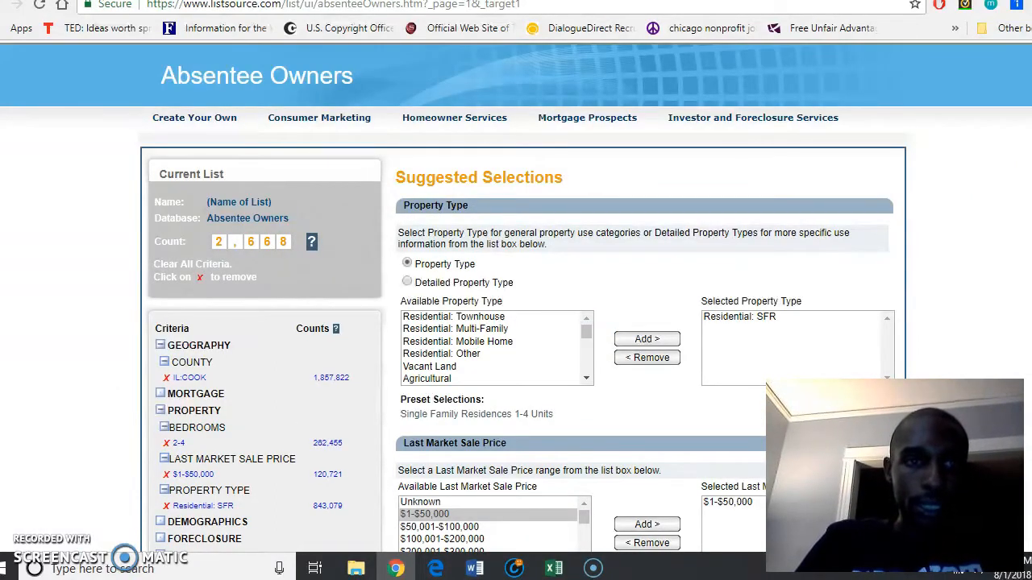
pyautogui.scroll(-5, 516, 296)
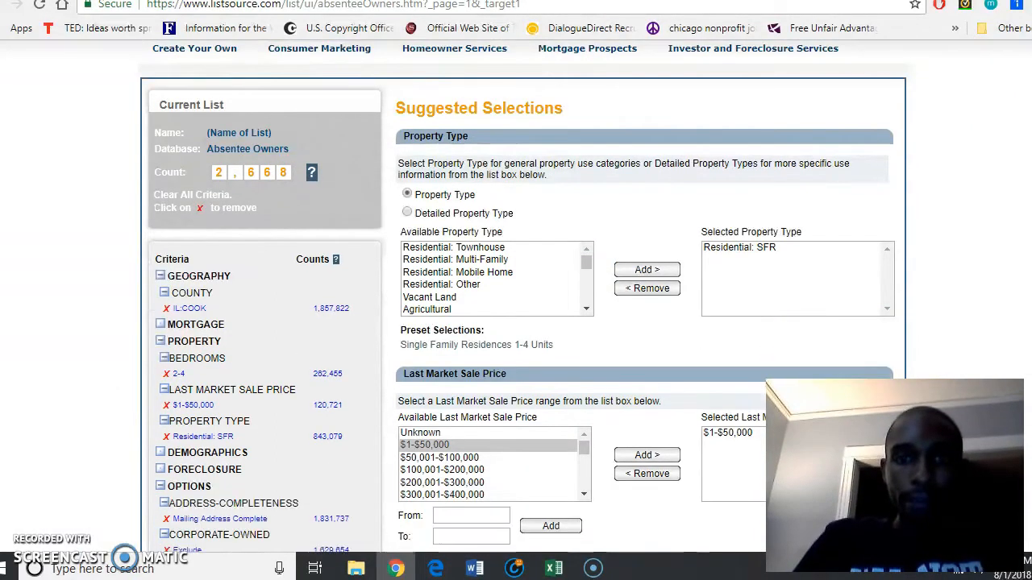
pyautogui.scroll(-3, 516, 296)
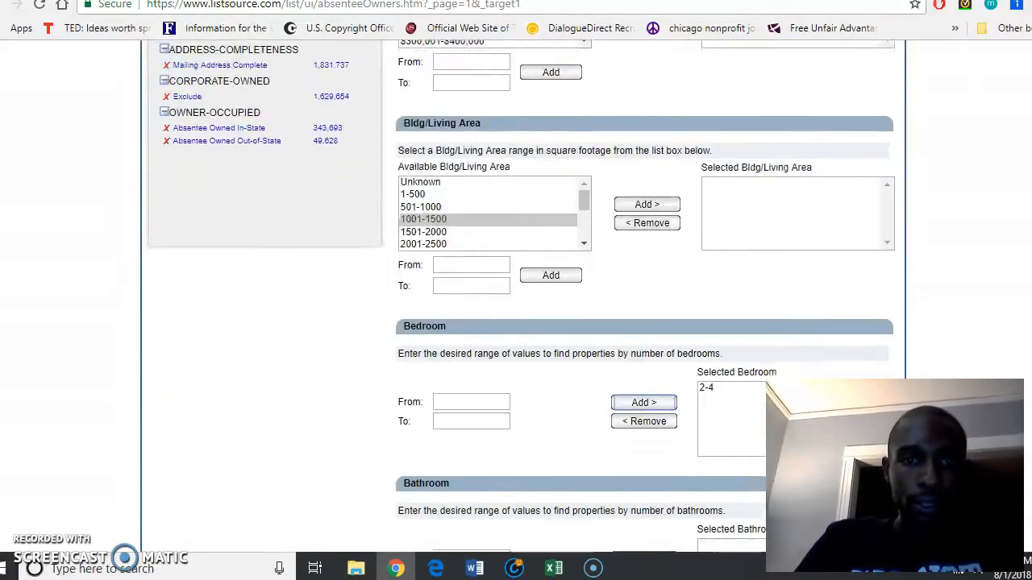
pyautogui.scroll(-3, 516, 296)
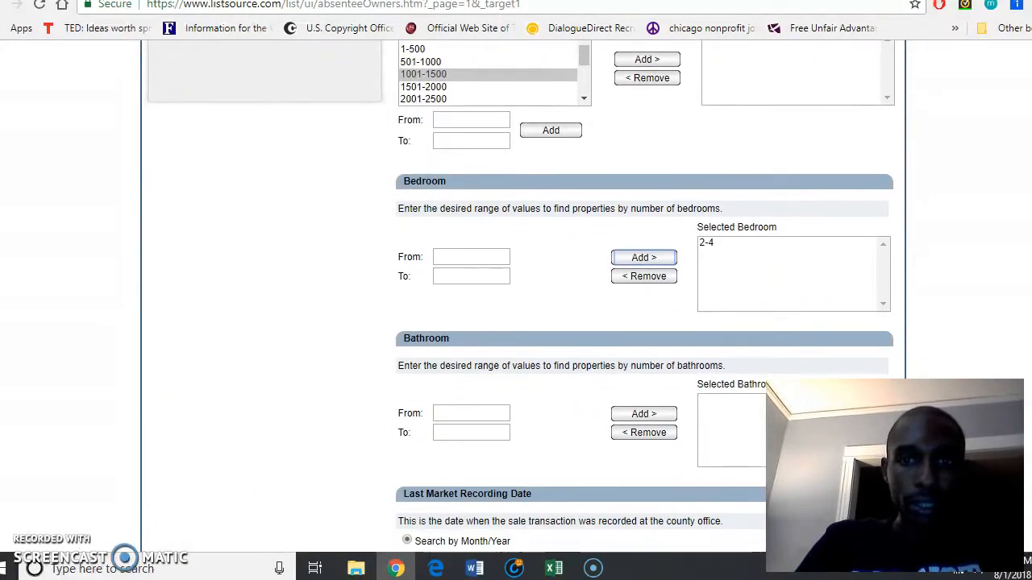
pyautogui.click(665, 236)
pyautogui.click(666, 93)
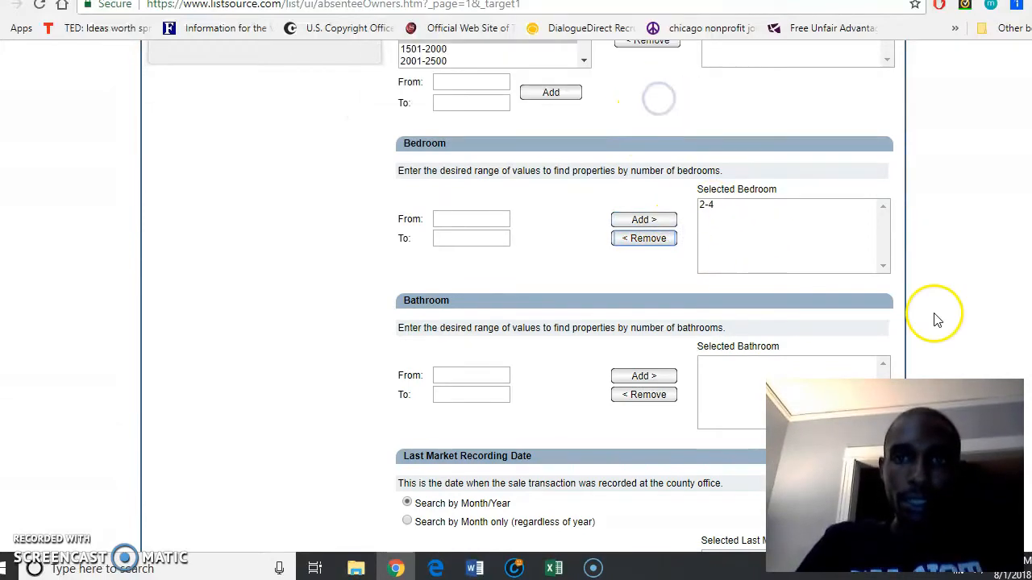
pyautogui.click(710, 206)
pyautogui.click(651, 239)
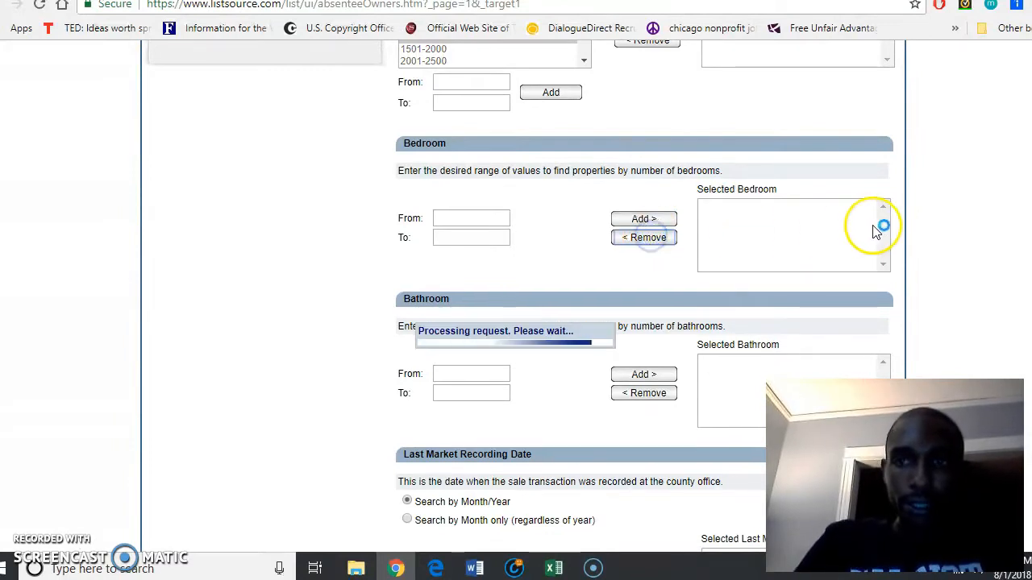
# - Set the From date of the last market recording date range to 07/04/2008
pyautogui.scroll(-2, 876, 223)
pyautogui.scroll(-2, 643, 295)
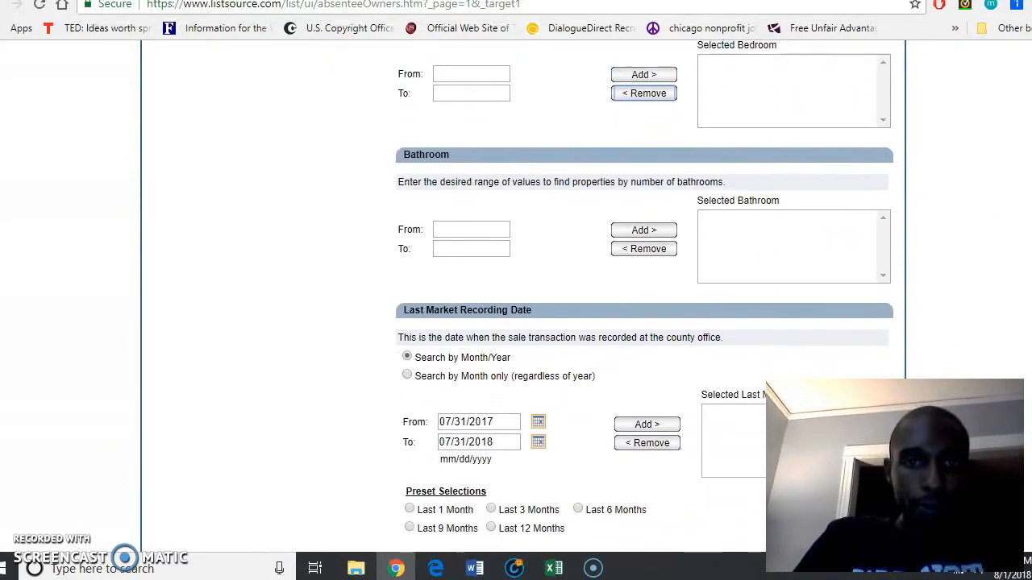
pyautogui.scroll(3, 643, 295)
pyautogui.scroll(-3, 643, 295)
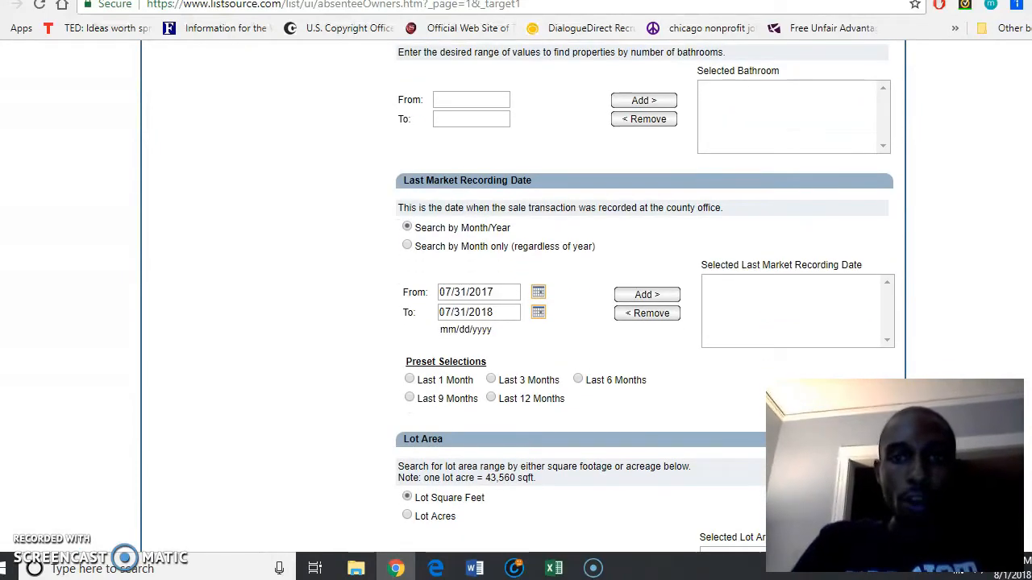
pyautogui.scroll(-1, 643, 295)
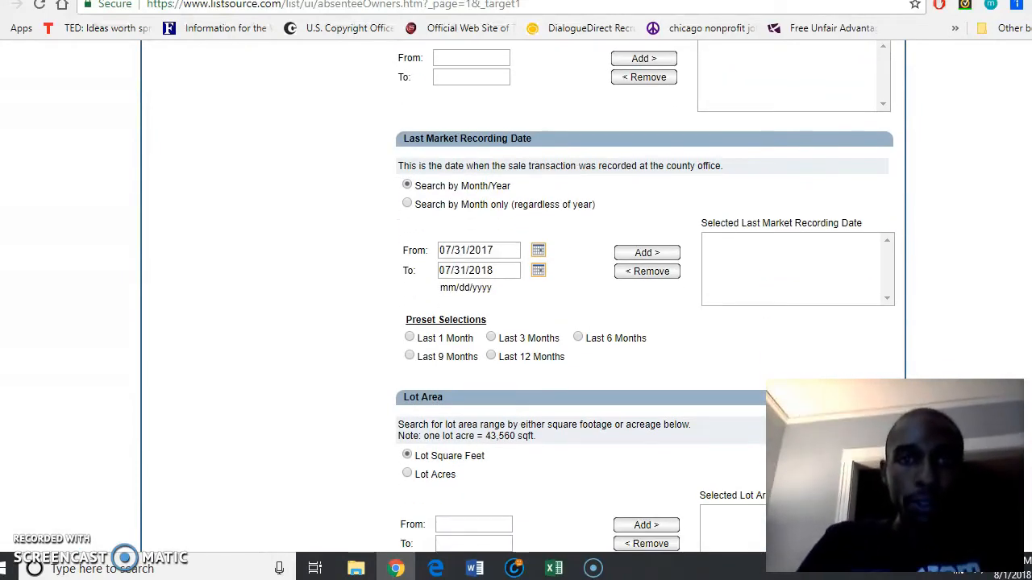
pyautogui.click(537, 251)
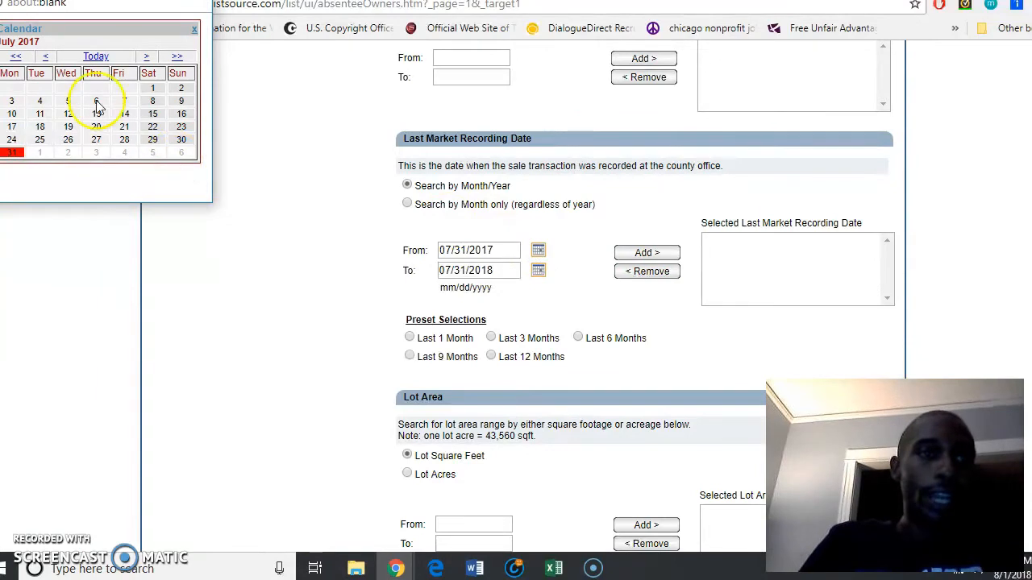
pyautogui.click(46, 59)
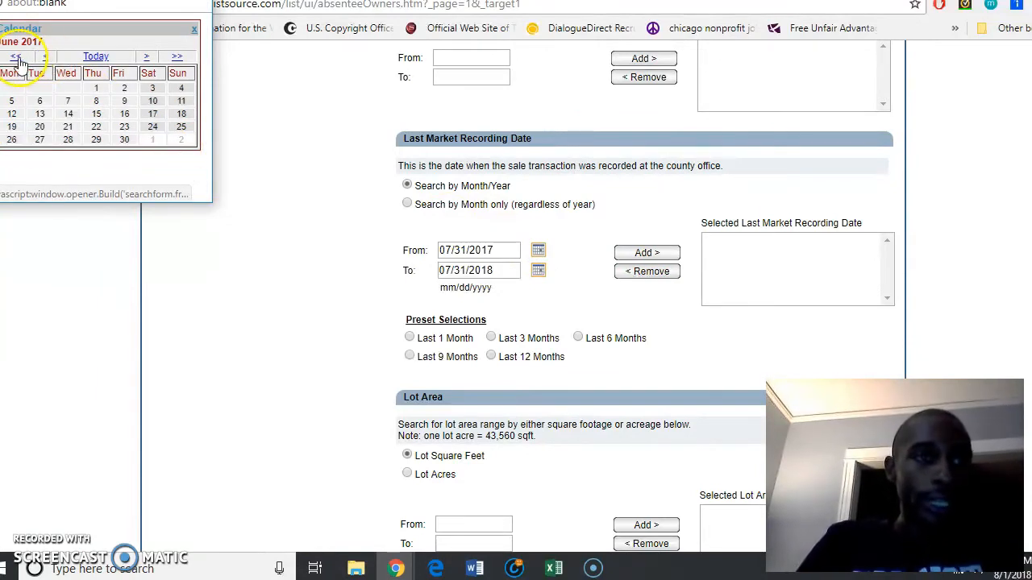
pyautogui.click(16, 58)
pyautogui.click(16, 58)
pyautogui.click(16, 58)
pyautogui.click(16, 58)
pyautogui.click(16, 58)
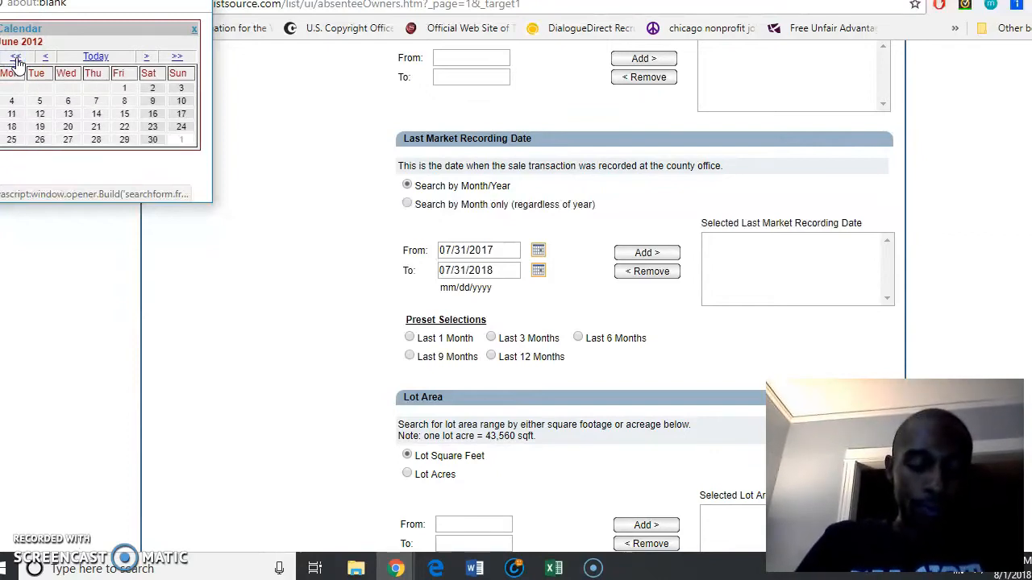
pyautogui.click(16, 58)
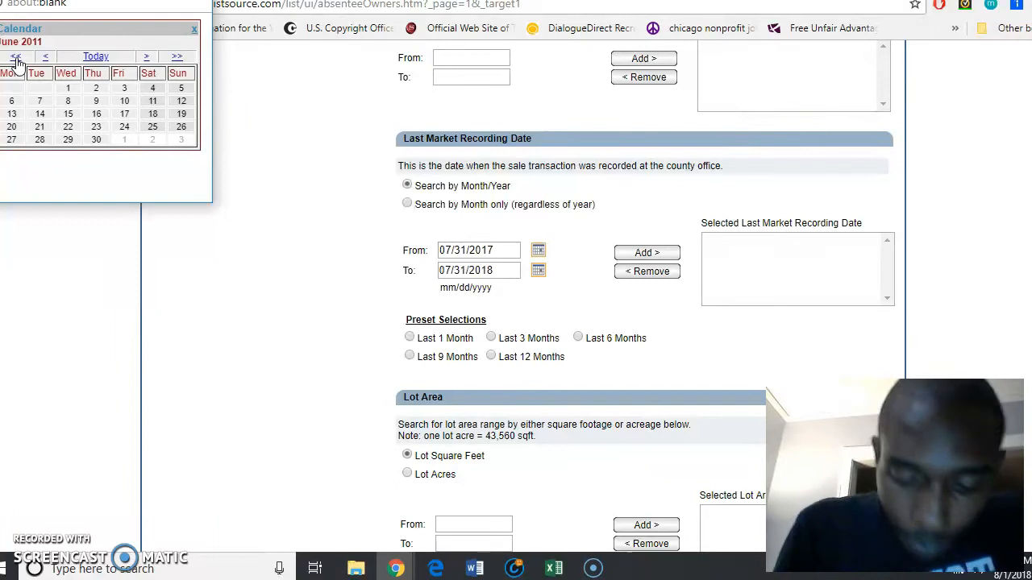
pyautogui.click(16, 58)
pyautogui.click(16, 58)
pyautogui.click(16, 58)
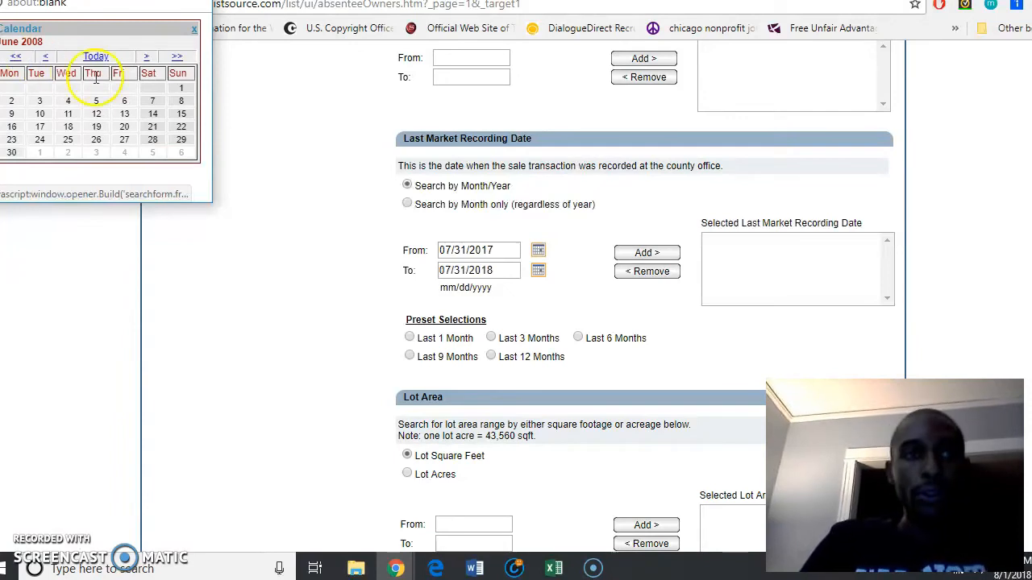
pyautogui.click(146, 56)
pyautogui.click(126, 89)
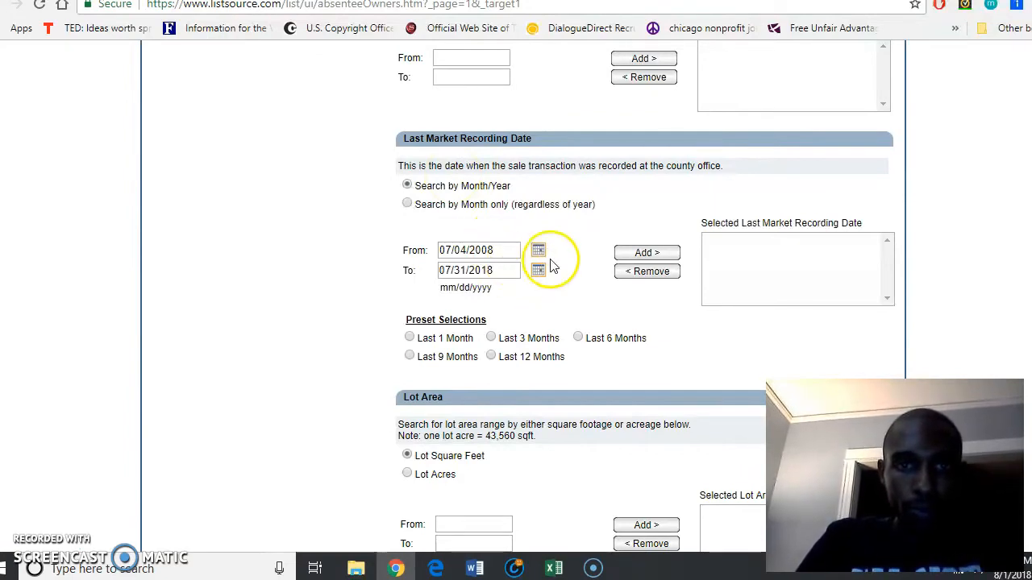
# - Set the To date of the last market recording date to 07/04/1992 and try to add the date range to the selection
pyautogui.scroll(-1, 766, 234)
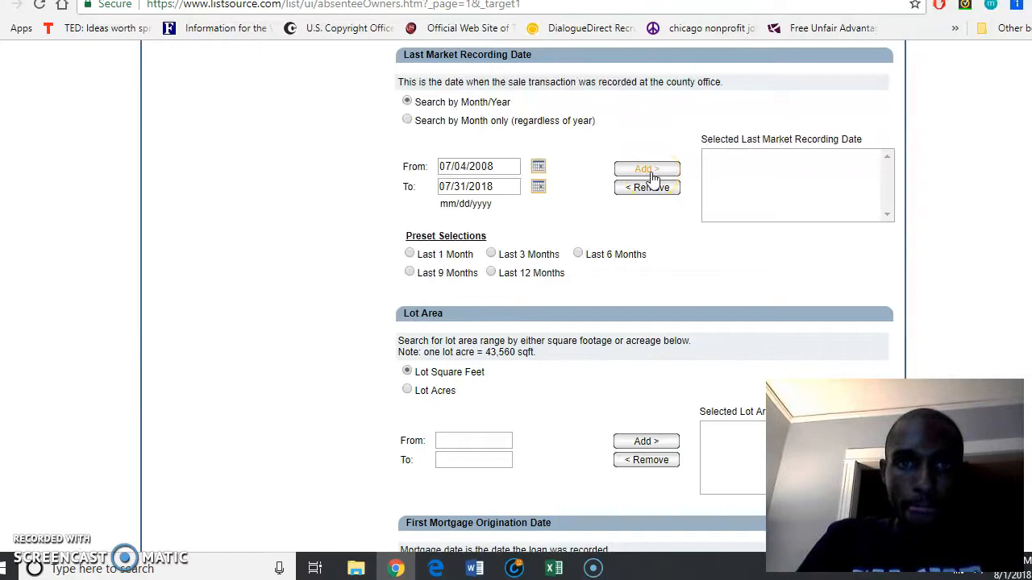
pyautogui.click(539, 186)
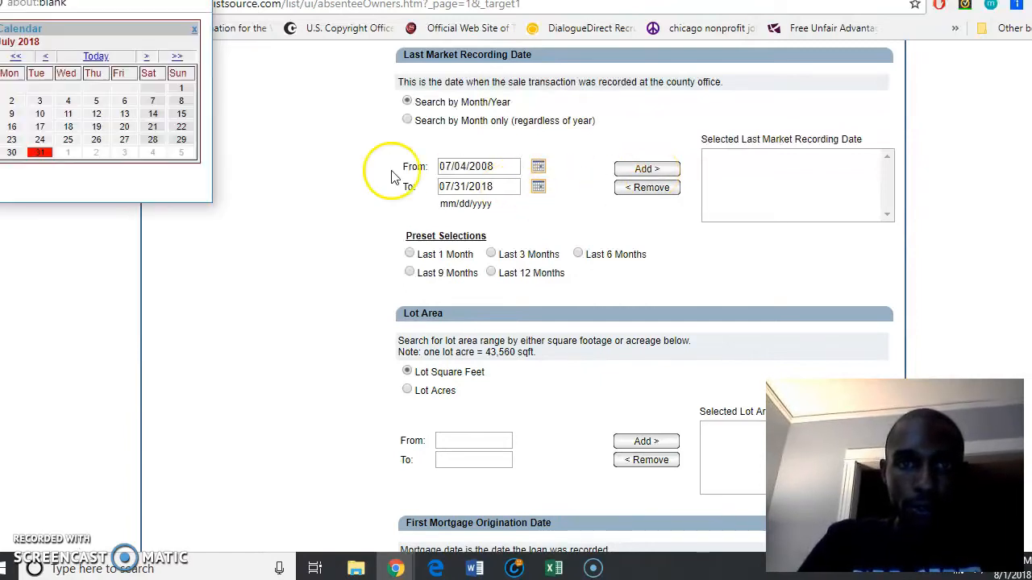
pyautogui.click(14, 58)
pyautogui.click(14, 58)
pyautogui.click(14, 58)
pyautogui.click(13, 58)
pyautogui.click(14, 58)
pyautogui.click(14, 58)
pyautogui.click(14, 58)
pyautogui.click(14, 58)
pyautogui.click(14, 58)
pyautogui.click(14, 58)
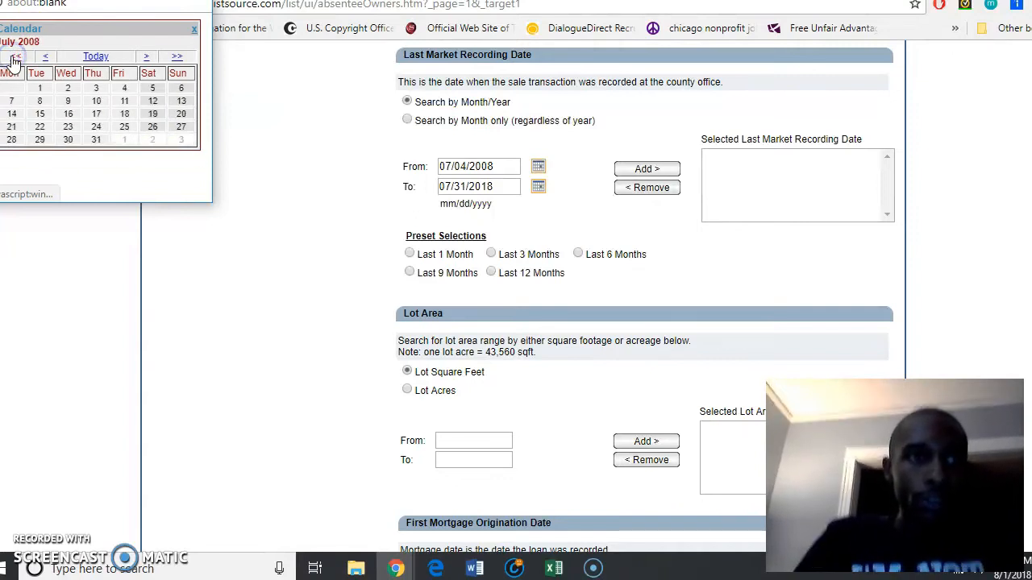
pyautogui.click(14, 58)
pyautogui.click(13, 58)
pyautogui.click(13, 58)
pyautogui.click(14, 58)
pyautogui.click(14, 58)
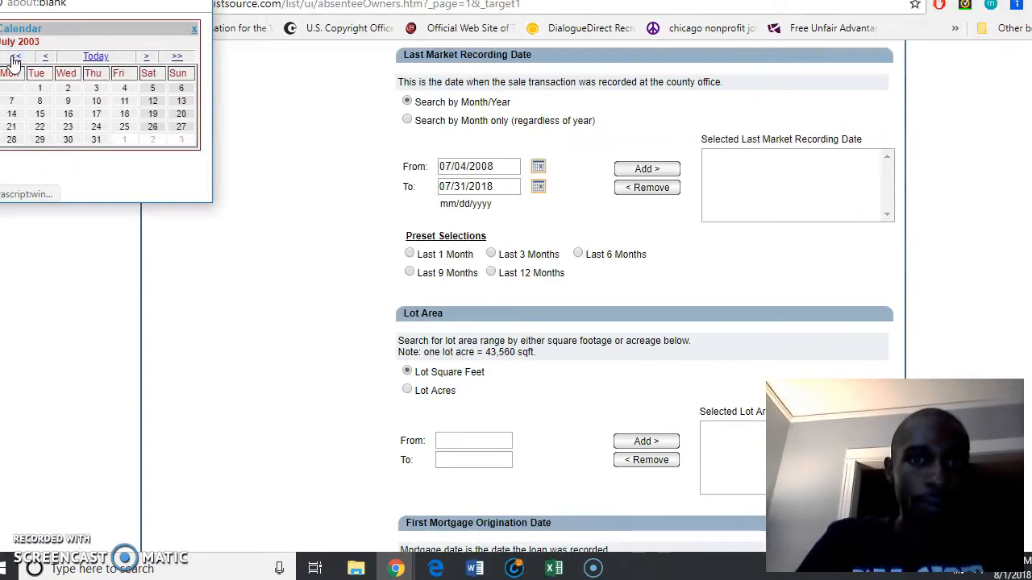
pyautogui.click(14, 58)
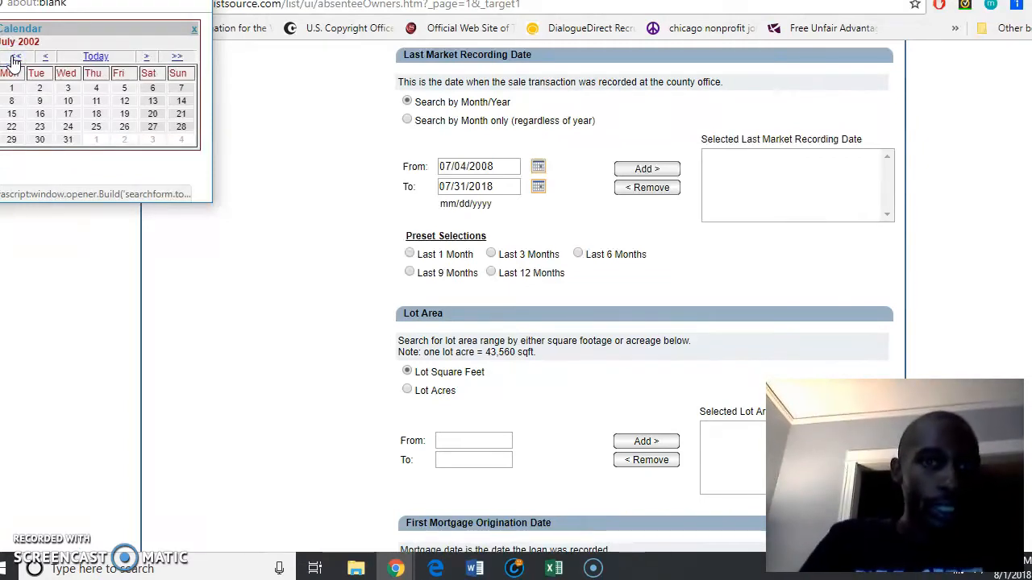
pyautogui.click(13, 58)
pyautogui.click(14, 58)
pyautogui.click(13, 58)
pyautogui.click(13, 58)
pyautogui.click(14, 58)
pyautogui.click(14, 59)
pyautogui.click(14, 58)
pyautogui.click(14, 58)
pyautogui.click(13, 58)
pyautogui.click(14, 58)
pyautogui.click(146, 58)
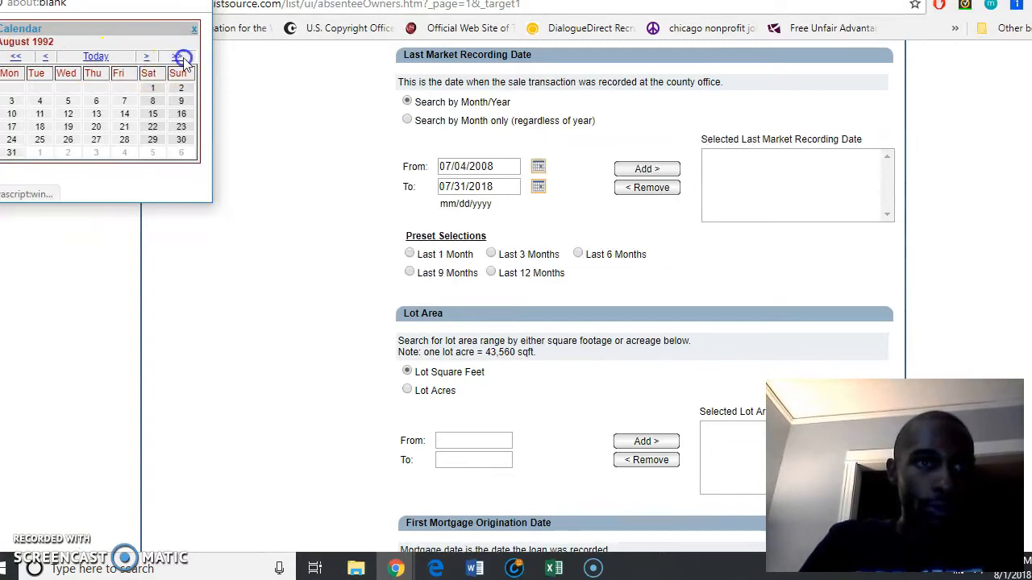
pyautogui.click(44, 57)
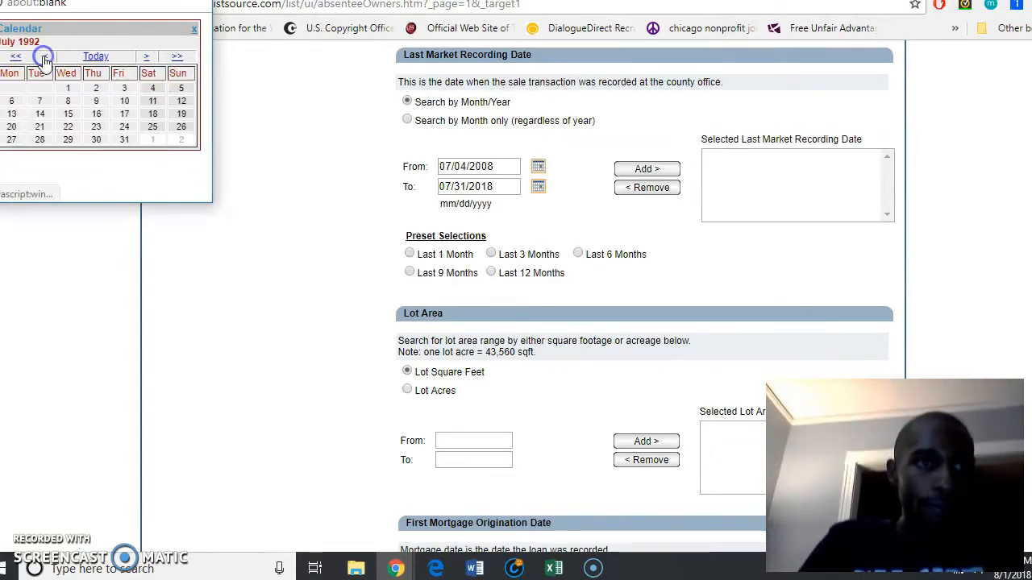
pyautogui.click(151, 90)
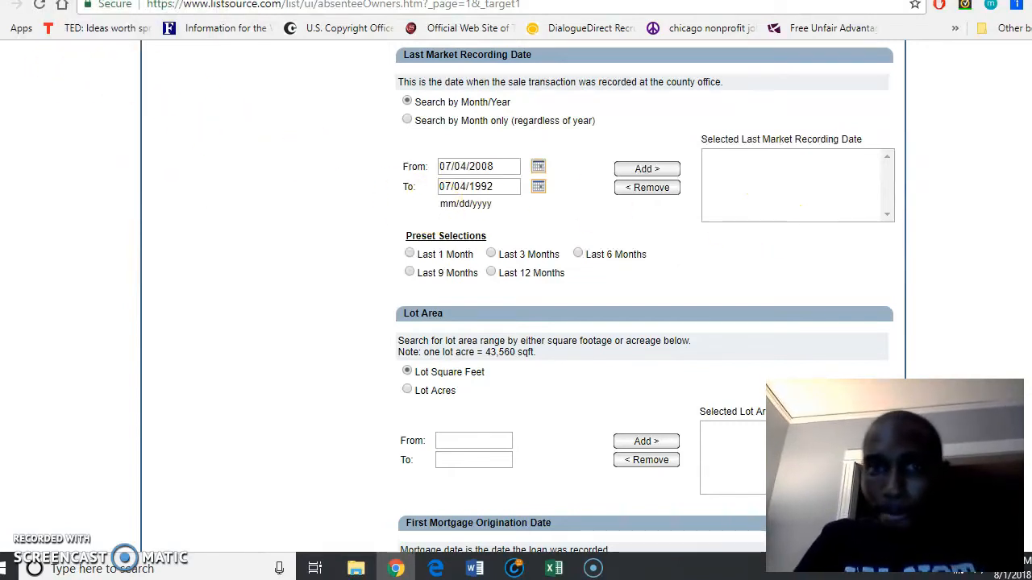
pyautogui.click(637, 170)
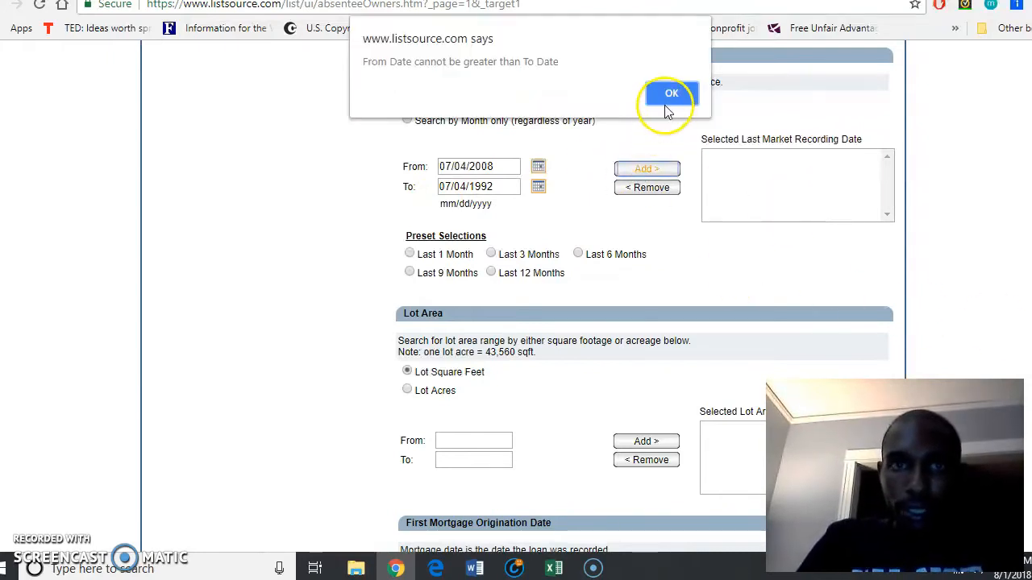
pyautogui.click(669, 103)
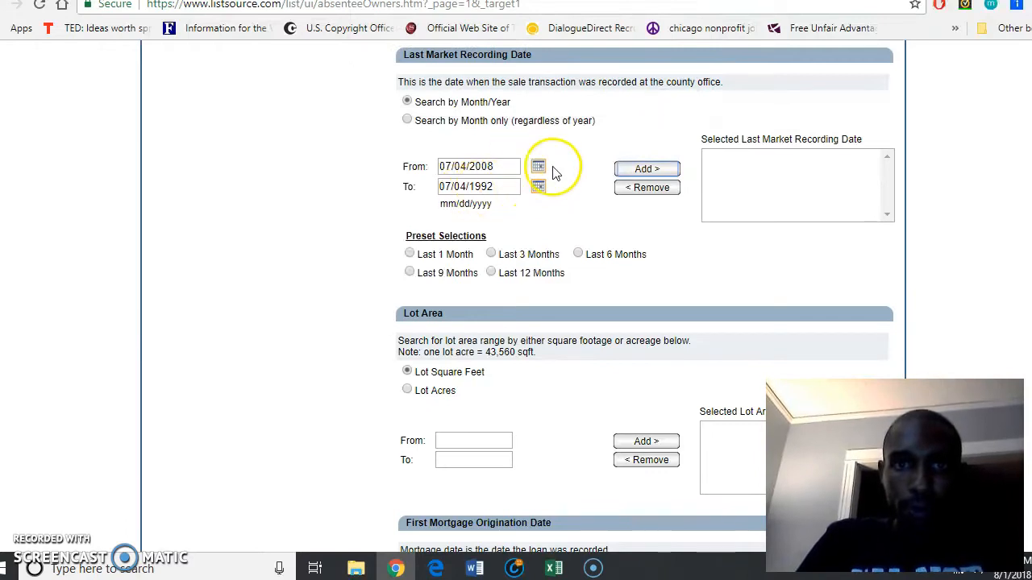
# - Set the From date of the last market recording date range to 07/03/1993
pyautogui.click(539, 187)
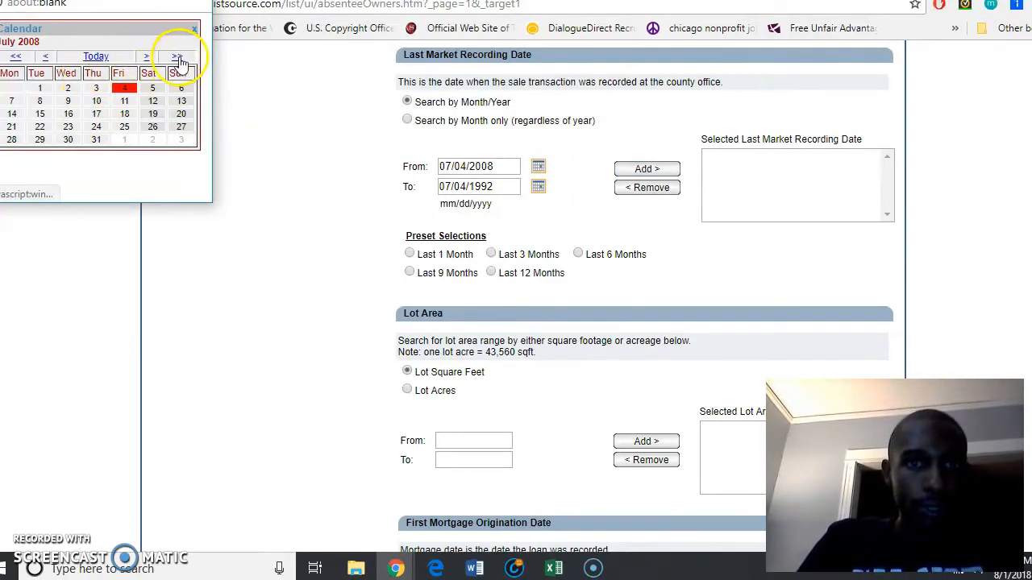
pyautogui.click(177, 58)
pyautogui.click(177, 58)
pyautogui.click(177, 58)
pyautogui.click(177, 58)
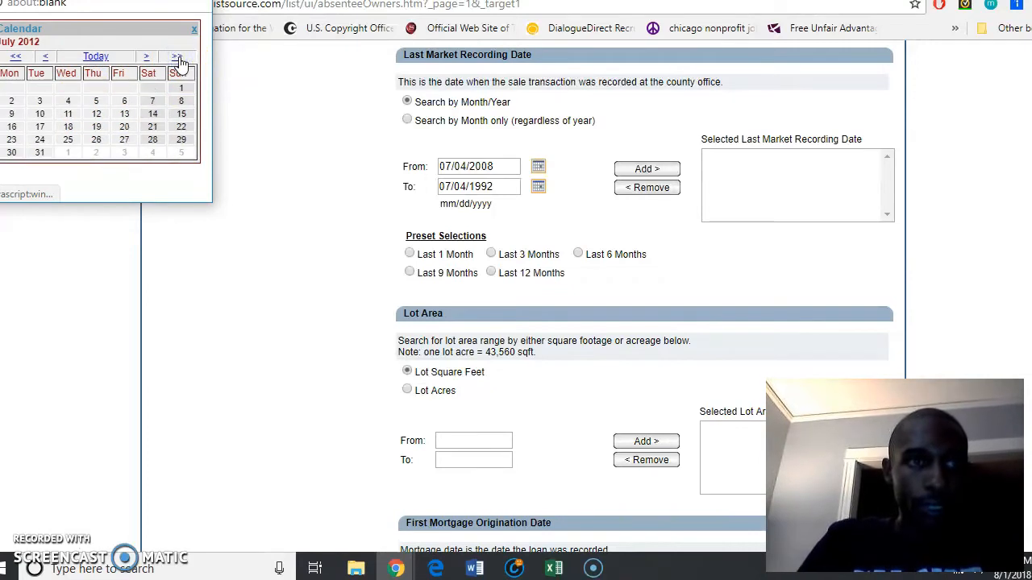
pyautogui.click(178, 58)
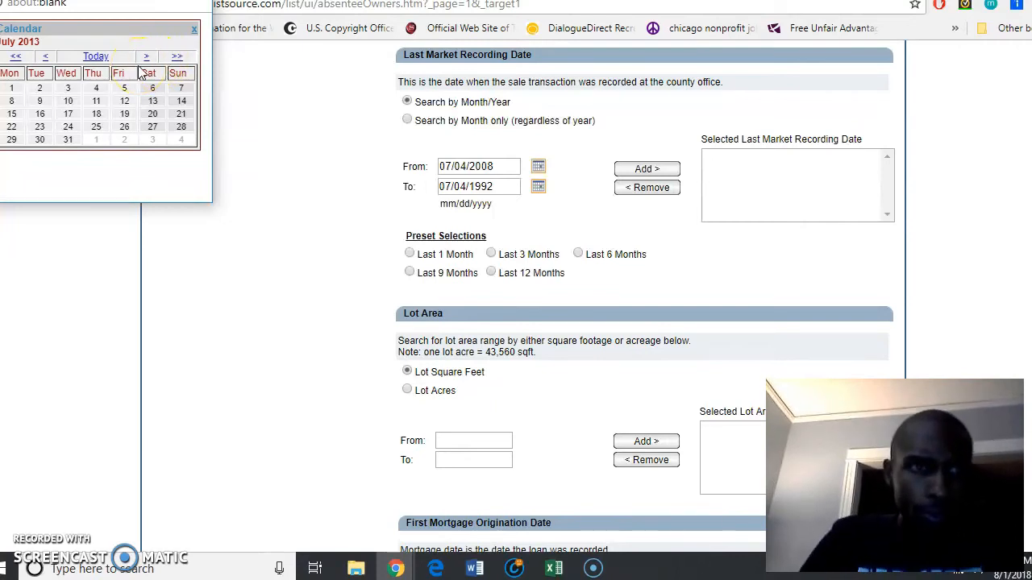
pyautogui.click(16, 57)
pyautogui.click(16, 57)
pyautogui.click(16, 56)
pyautogui.click(15, 56)
pyautogui.click(15, 56)
pyautogui.click(15, 57)
pyautogui.click(16, 56)
pyautogui.click(15, 56)
pyautogui.click(15, 56)
pyautogui.click(15, 57)
pyautogui.click(15, 57)
pyautogui.click(15, 57)
pyautogui.click(16, 56)
pyautogui.click(15, 56)
pyautogui.click(15, 57)
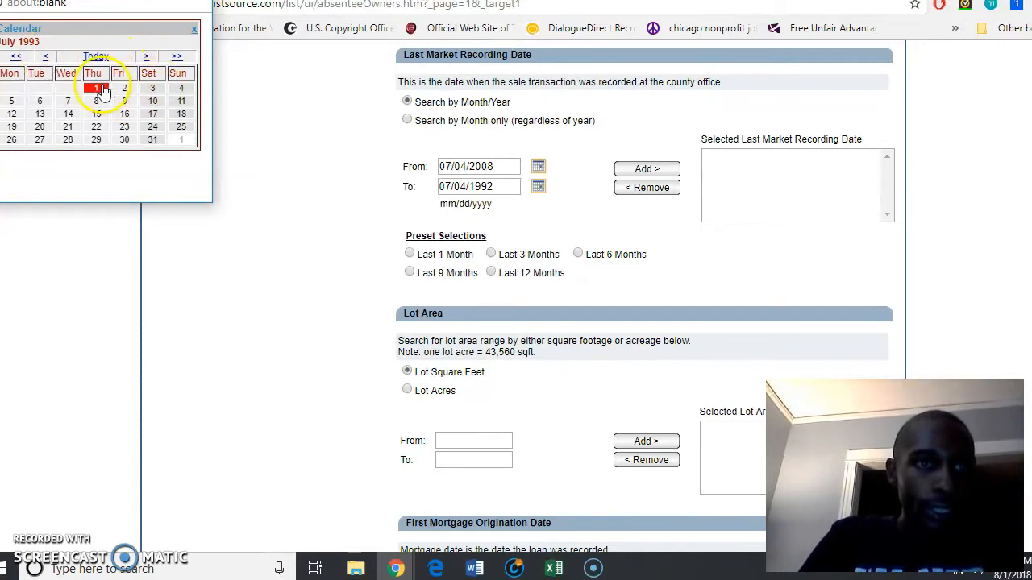
pyautogui.click(148, 91)
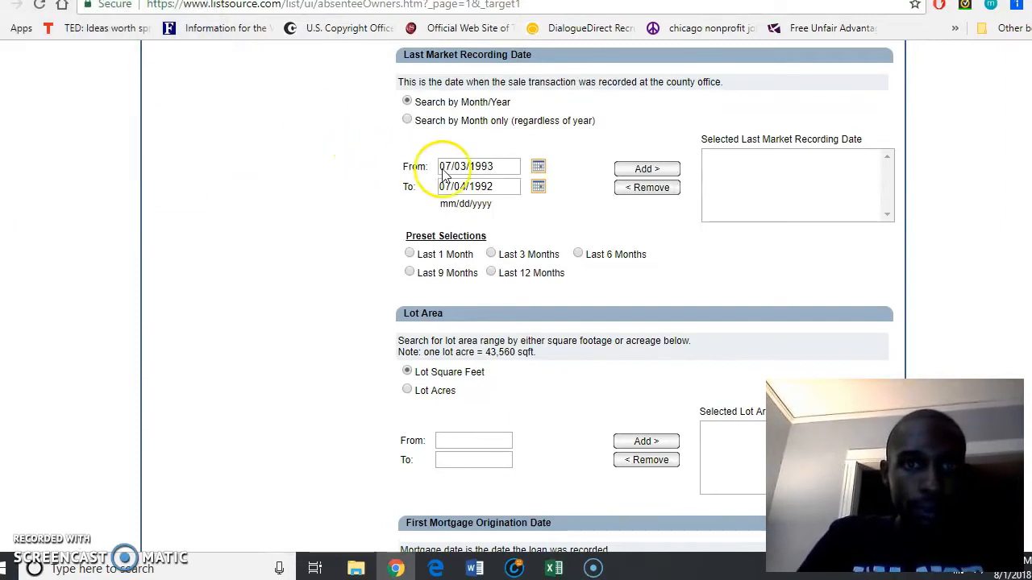
# - Set the To date of the last market recording date to 07/04/2008 and add the date range to the selection
pyautogui.click(538, 186)
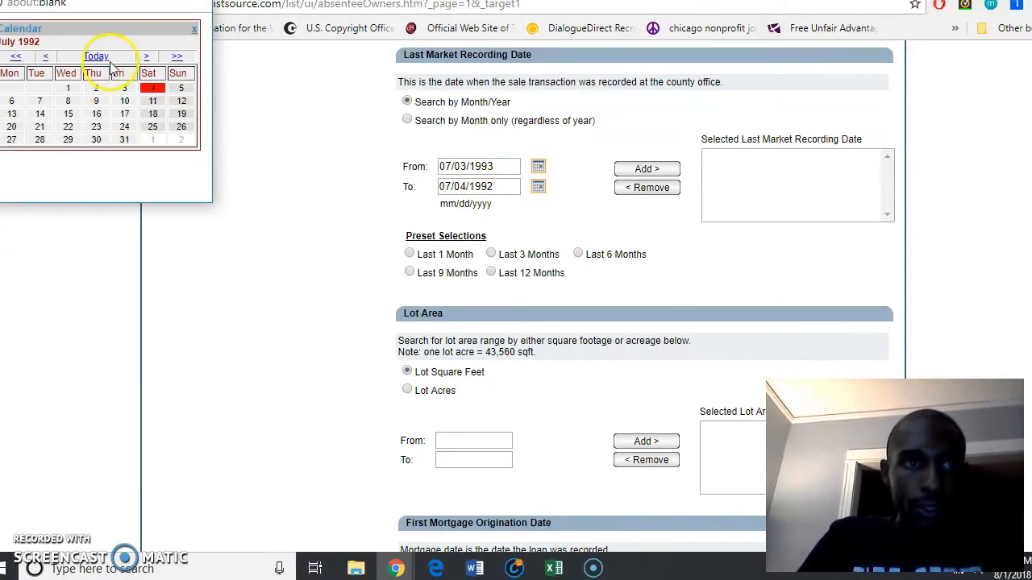
pyautogui.click(179, 58)
pyautogui.click(179, 58)
pyautogui.click(179, 58)
pyautogui.click(179, 58)
pyautogui.click(179, 58)
pyautogui.click(179, 58)
pyautogui.click(179, 58)
pyautogui.click(179, 58)
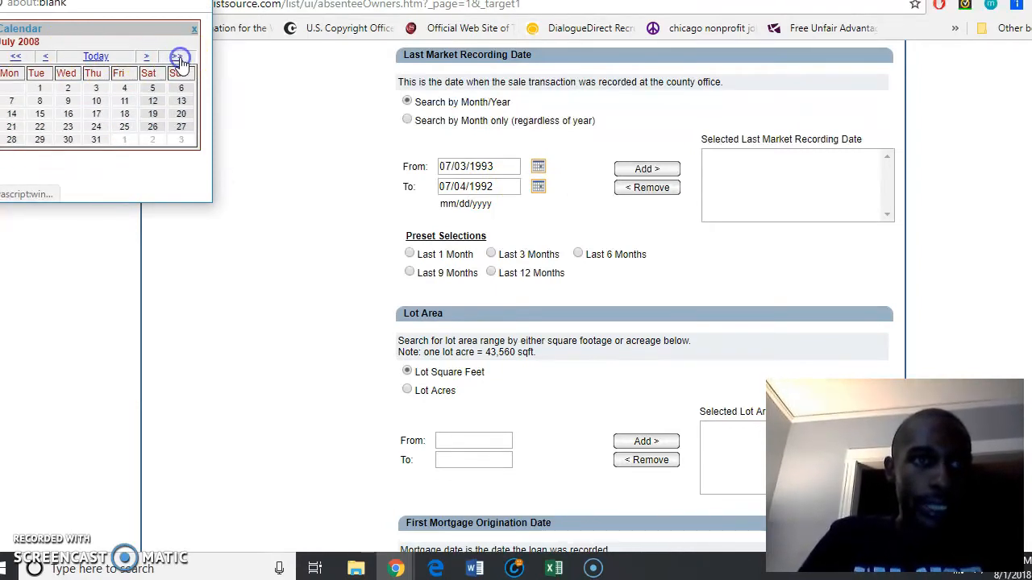
pyautogui.click(127, 88)
pyautogui.click(641, 171)
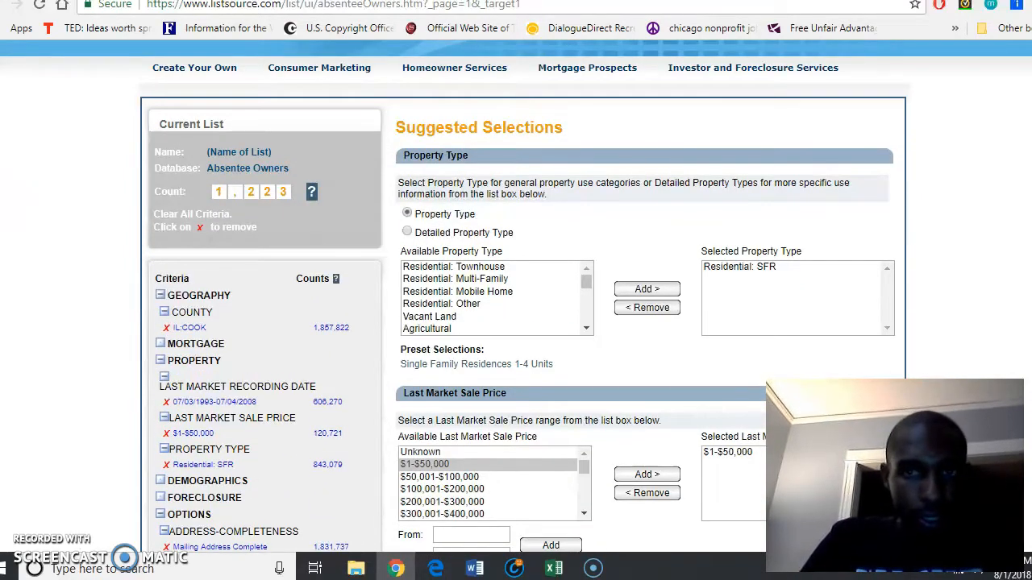
# - Review the list's criteria and count, and look through the remaining filter sections down to the first mortgage settings
pyautogui.scroll(-6, 521, 295)
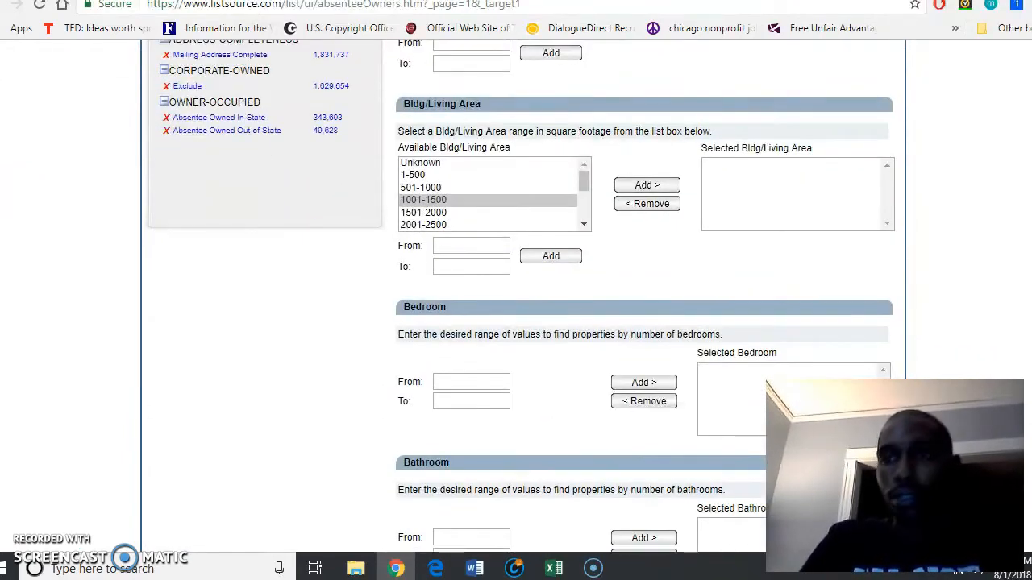
pyautogui.scroll(4, 521, 296)
pyautogui.scroll(-2, 520, 296)
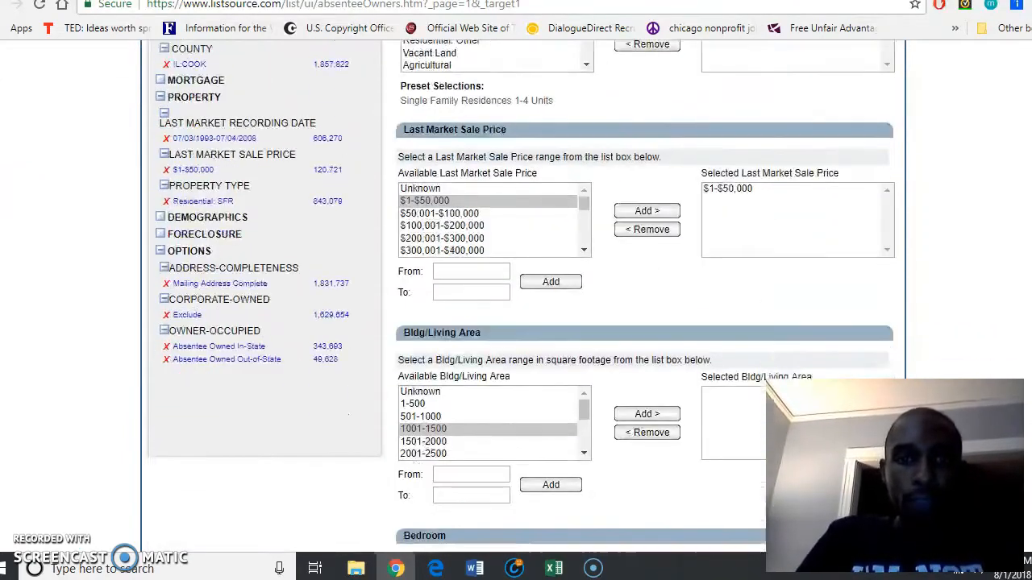
pyautogui.scroll(-4, 521, 296)
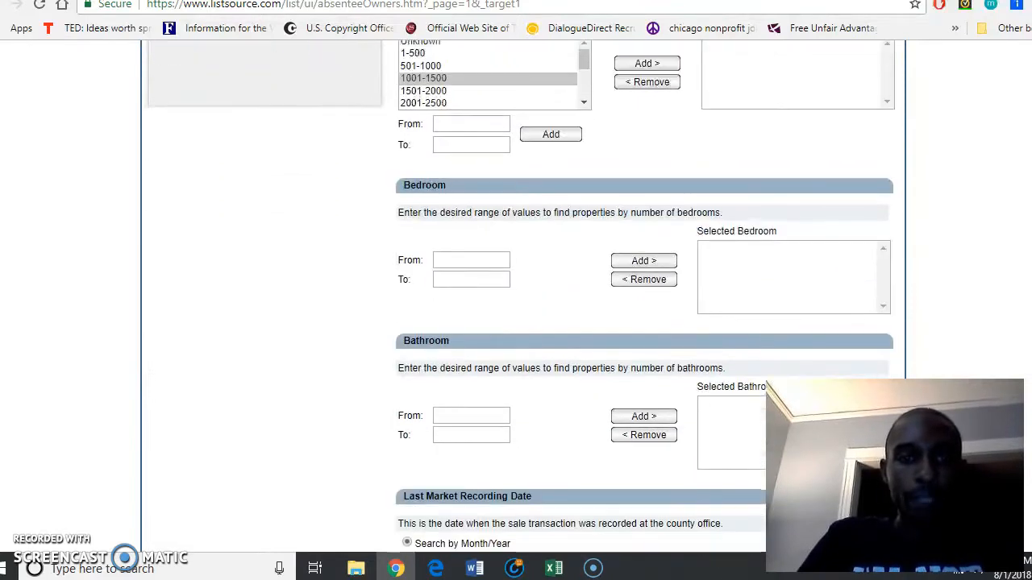
pyautogui.scroll(-4, 521, 296)
pyautogui.scroll(-1, 521, 296)
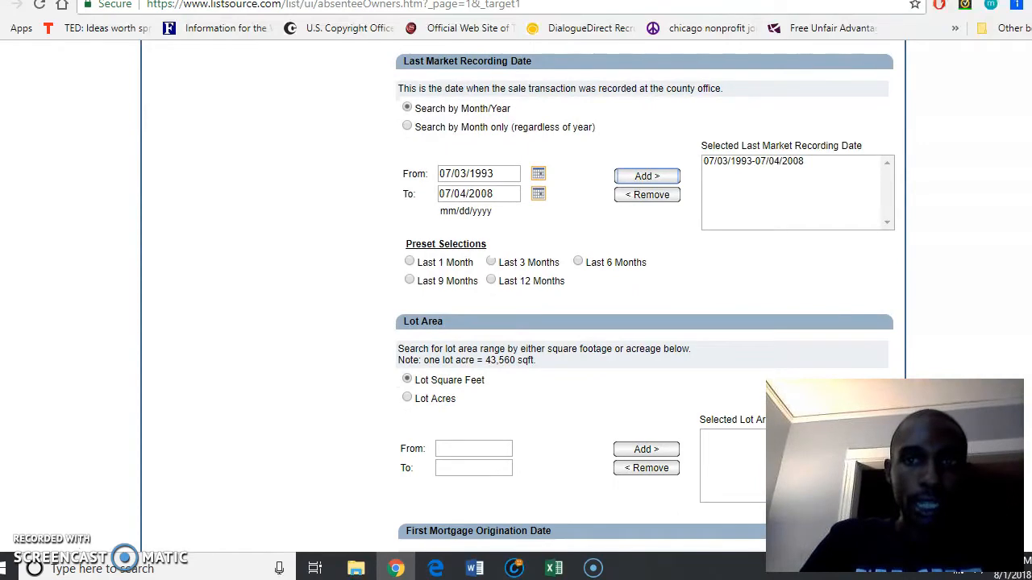
pyautogui.scroll(-4, 645, 298)
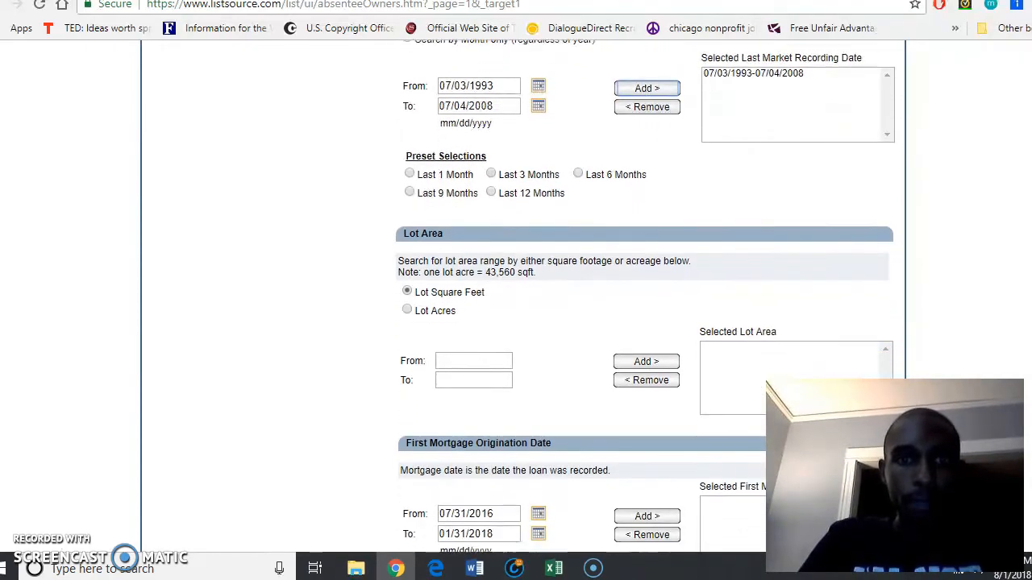
pyautogui.scroll(-2, 645, 298)
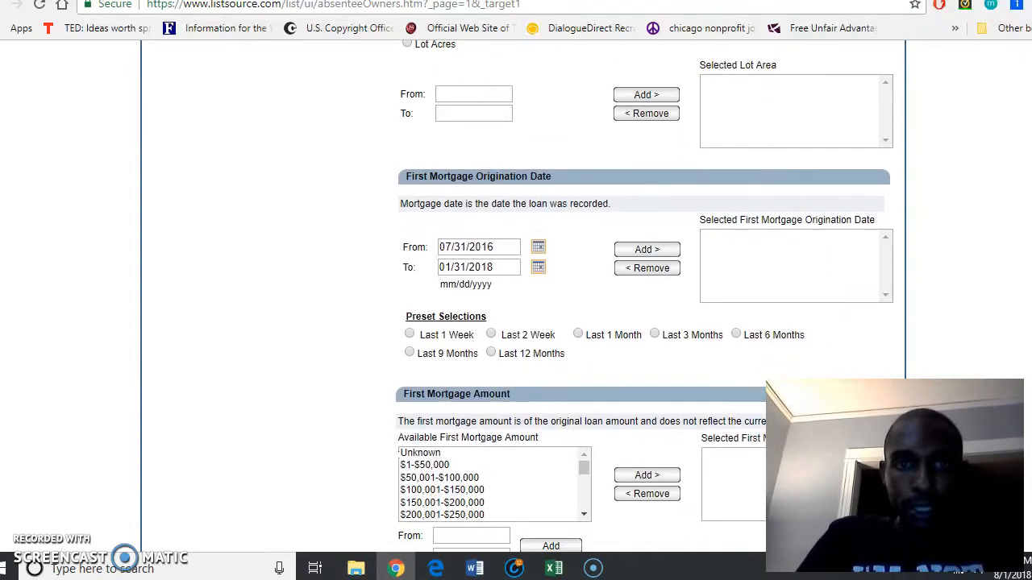
pyautogui.scroll(-1, 645, 298)
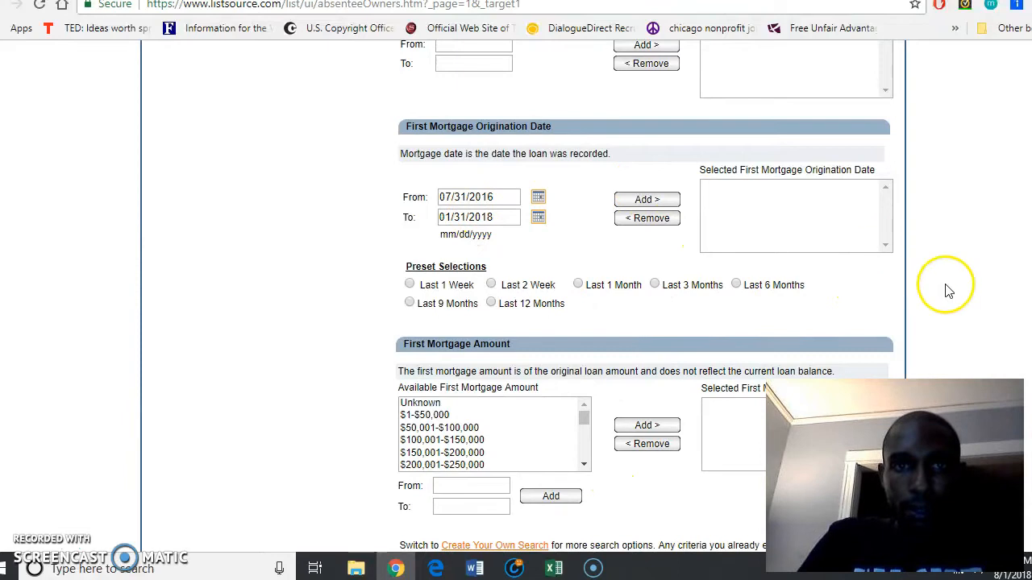
# - Add the $1-$50,000 and $50,001-$100,000 ranges to the selected first mortgage amounts and continue to the list options
pyautogui.scroll(-3, 516, 290)
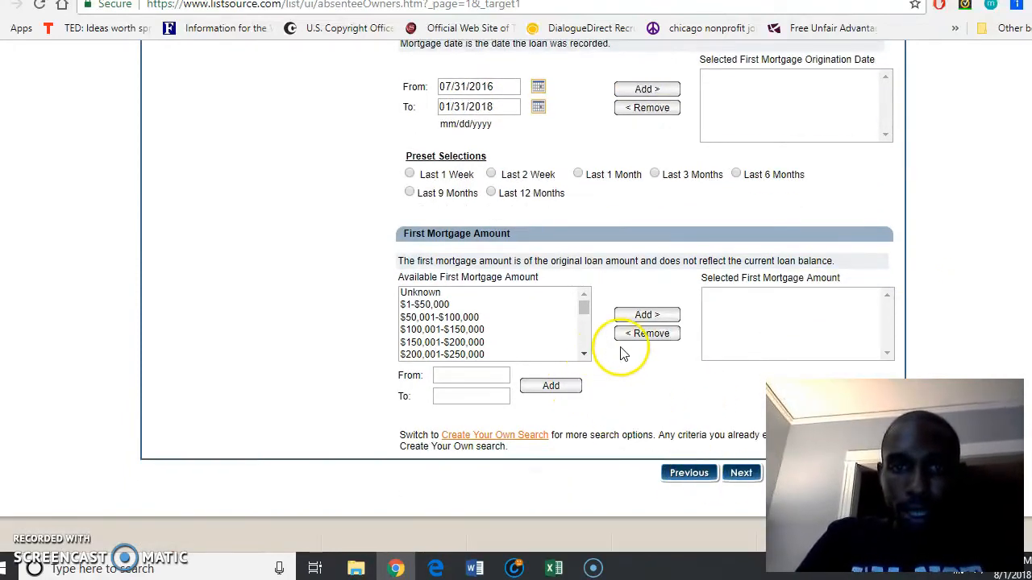
pyautogui.click(427, 306)
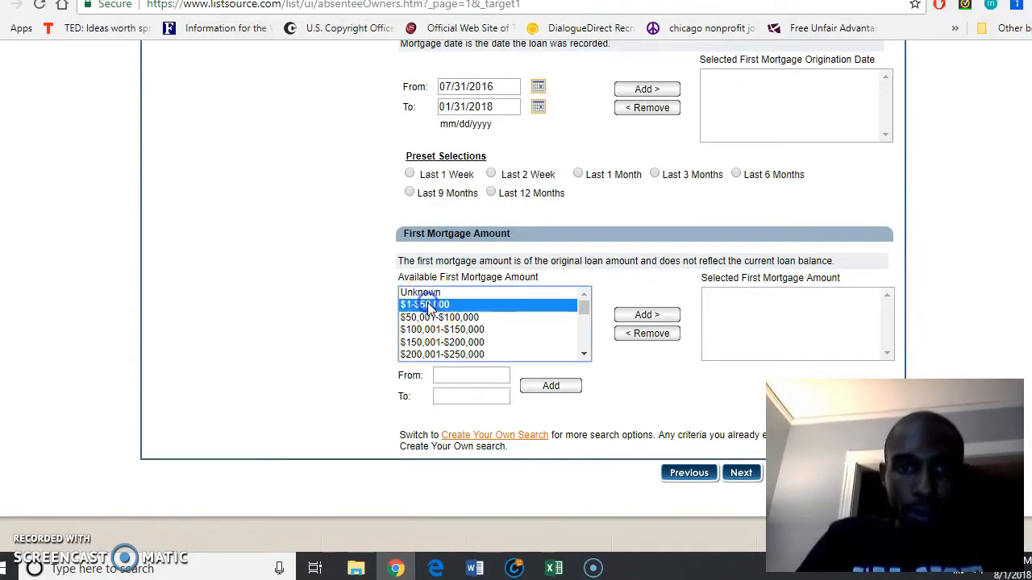
pyautogui.click(626, 319)
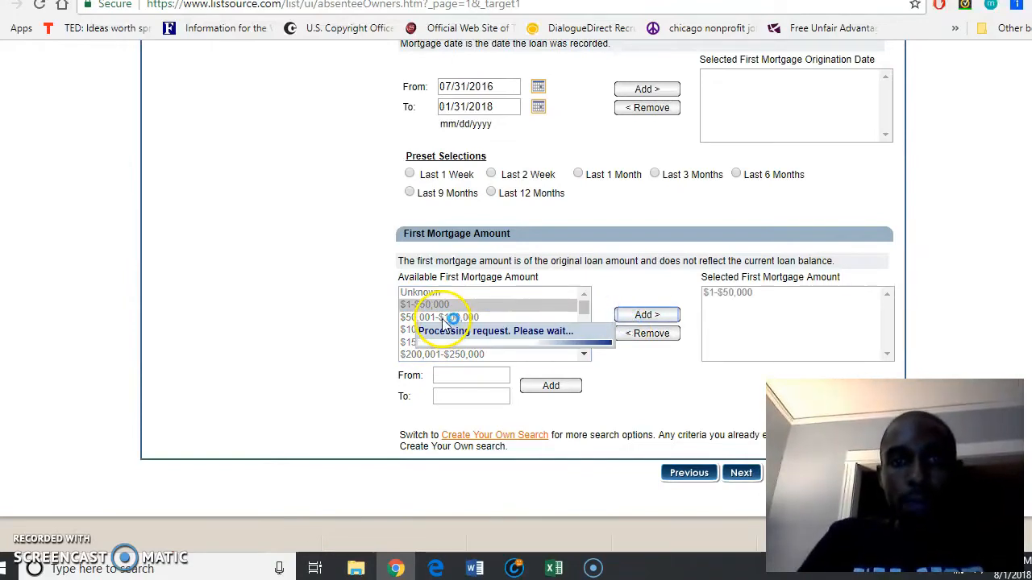
pyautogui.click(442, 318)
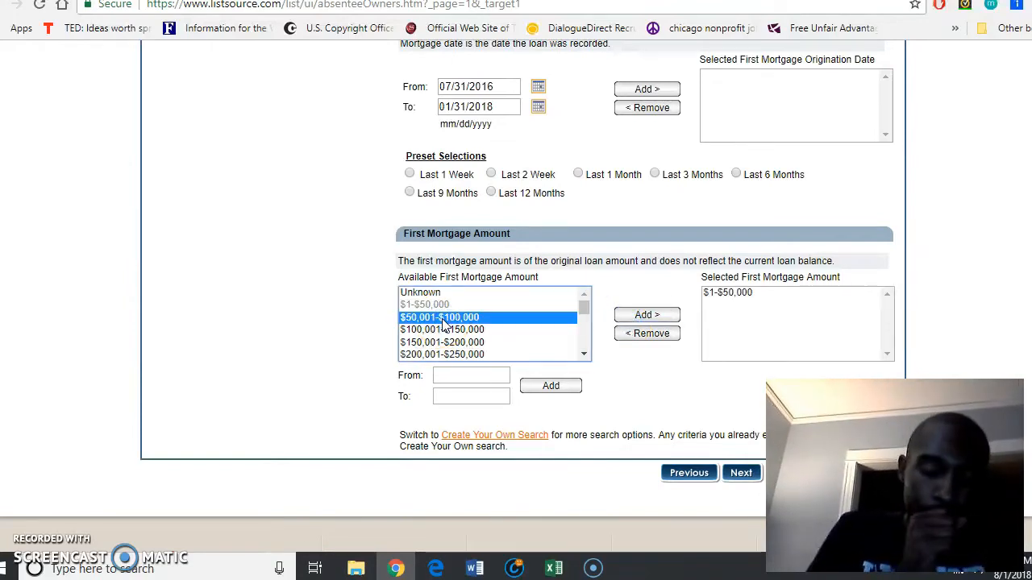
pyautogui.click(644, 319)
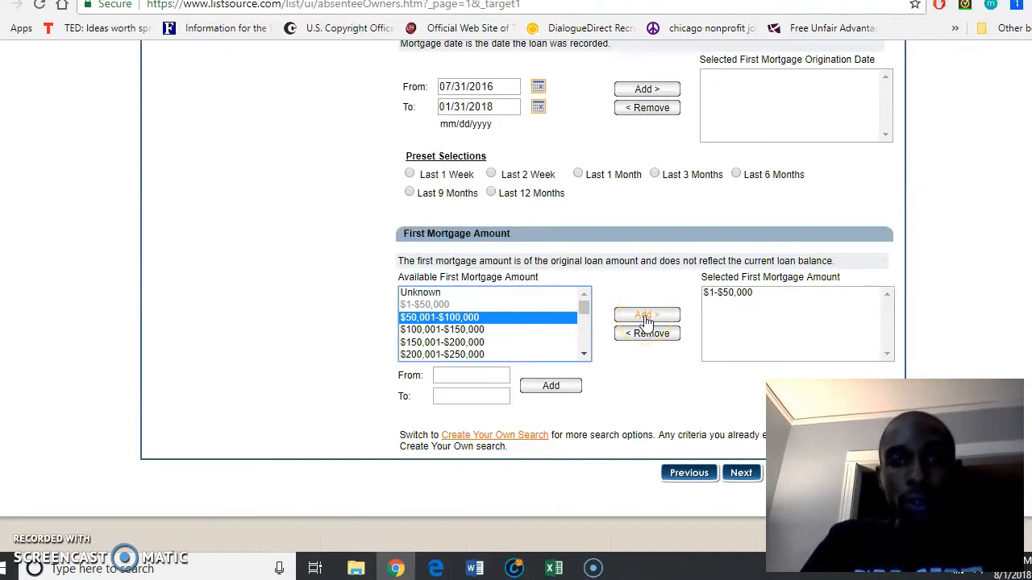
pyautogui.click(647, 320)
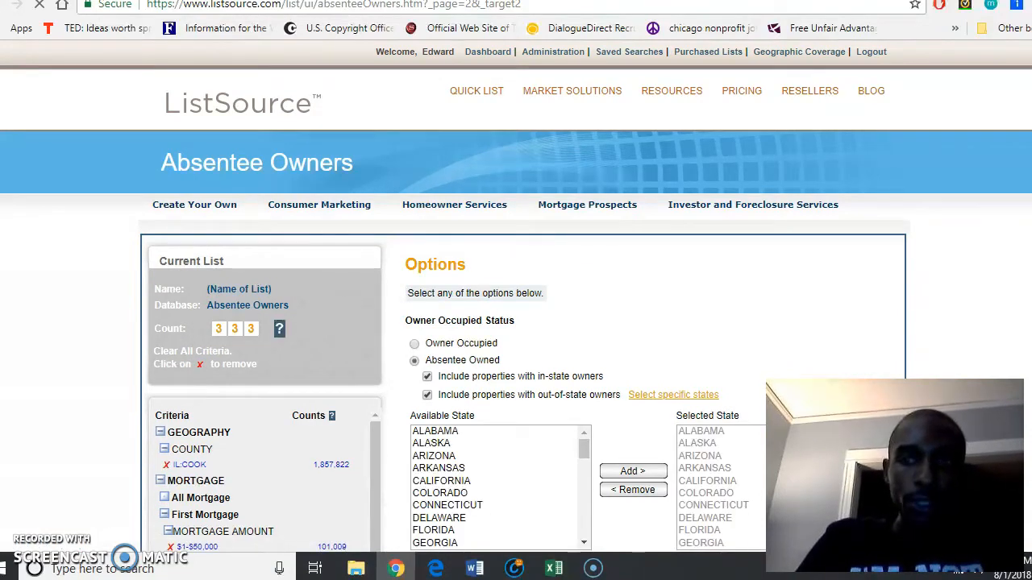
# - Try the owner occupied status without in-state owners and with no preference, and return it to absentee owned
pyautogui.scroll(-1, 516, 298)
pyautogui.scroll(-2, 516, 296)
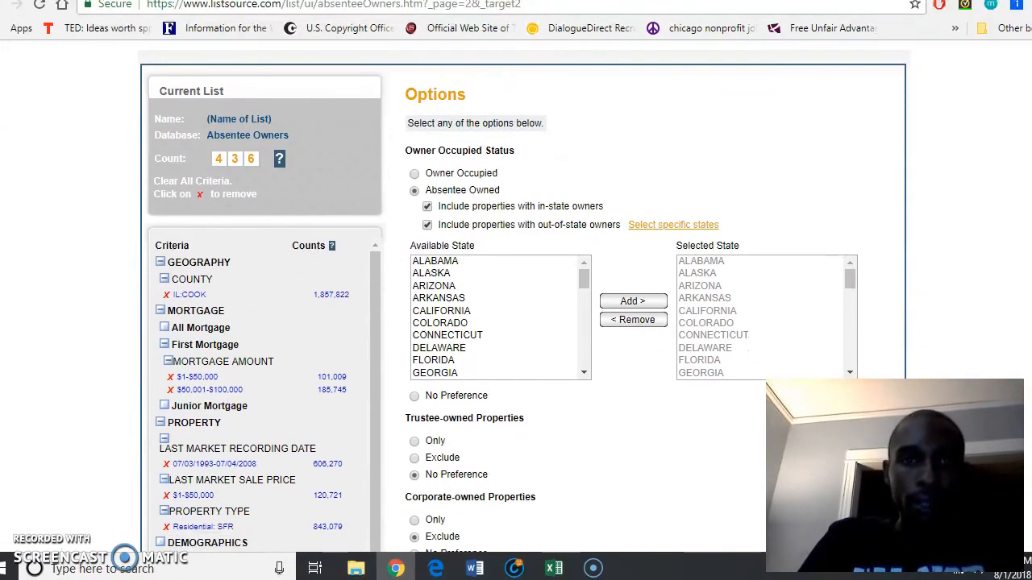
pyautogui.scroll(-1, 524, 306)
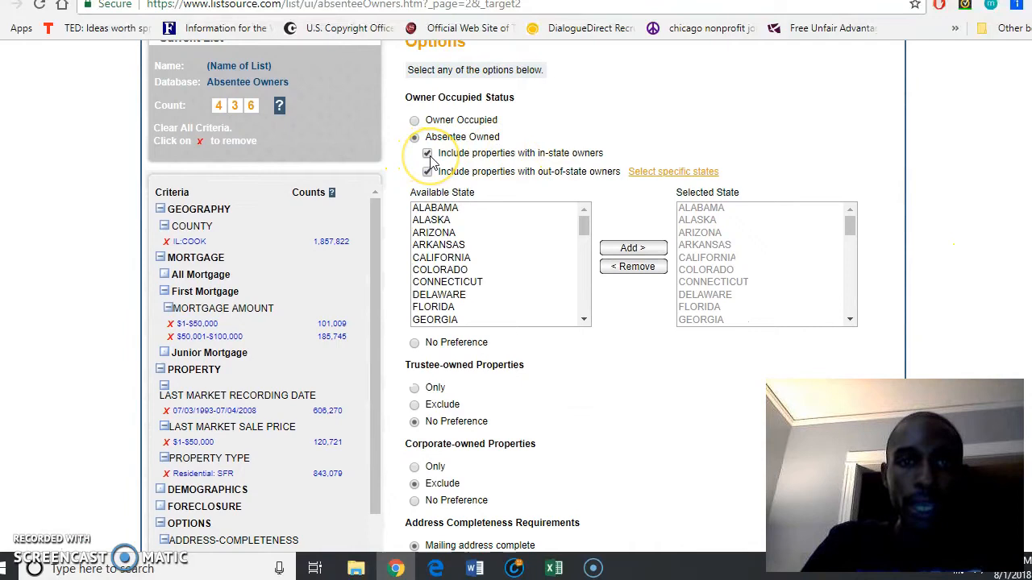
pyautogui.click(430, 155)
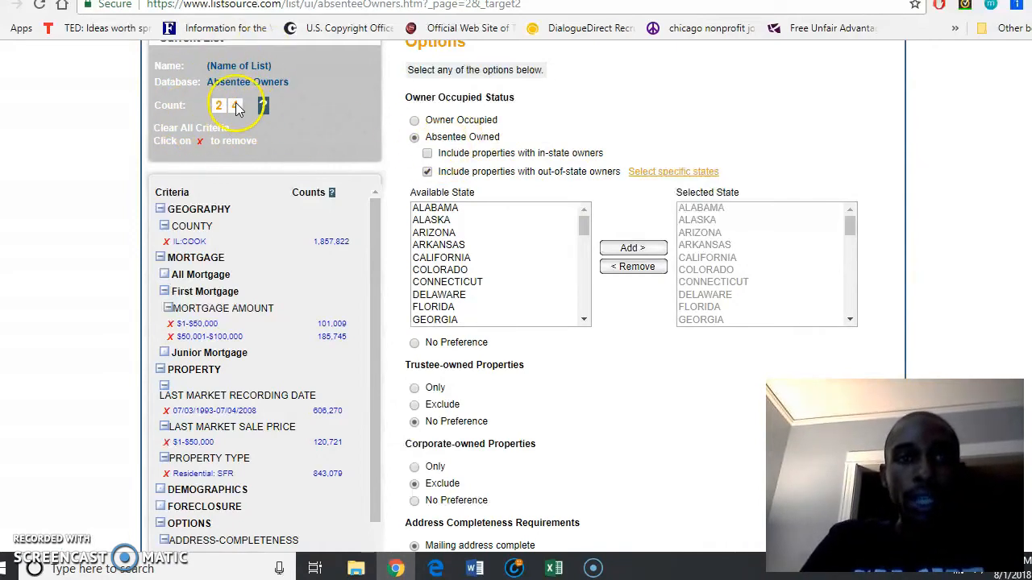
pyautogui.click(427, 155)
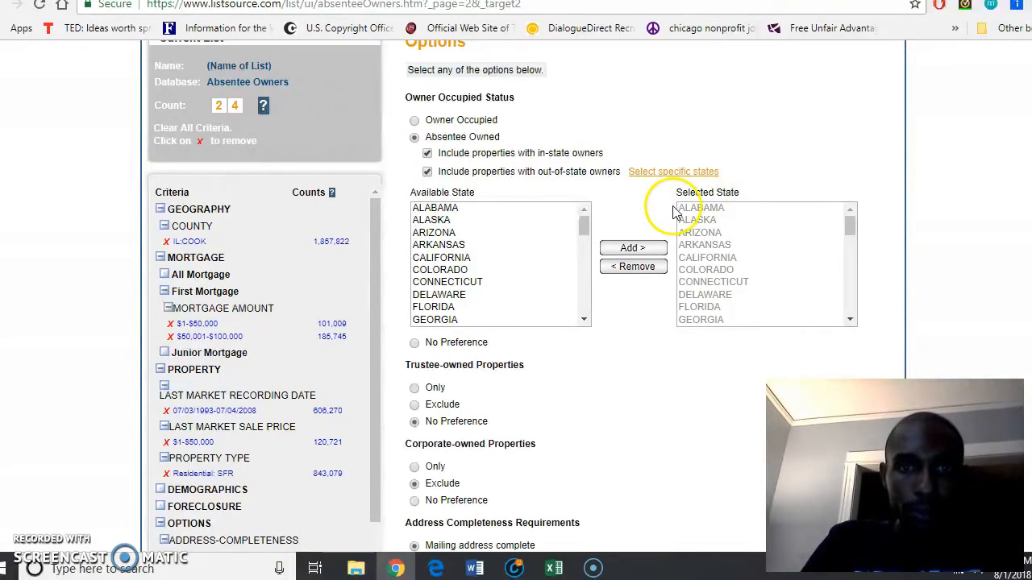
pyautogui.click(414, 343)
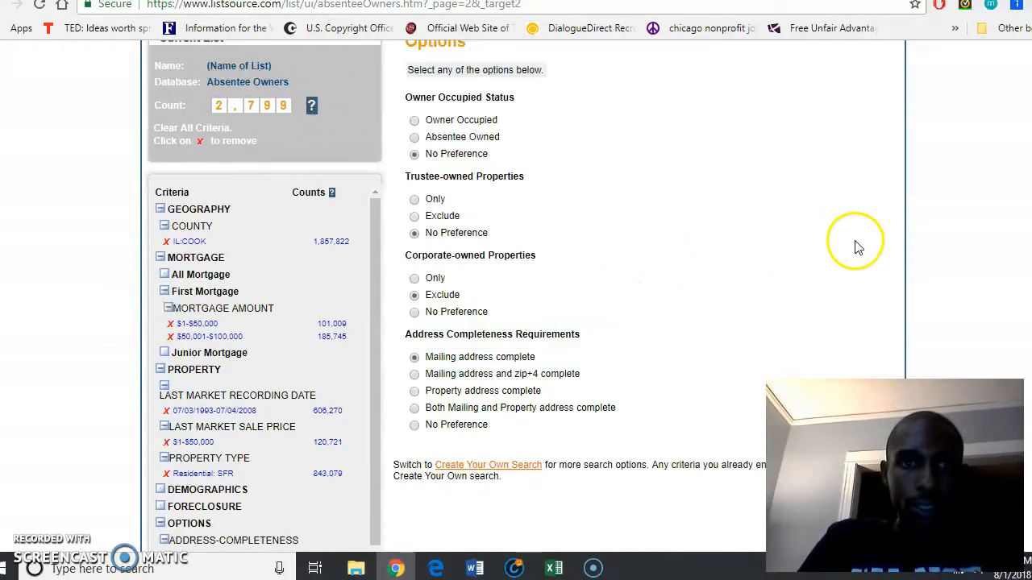
pyautogui.click(414, 137)
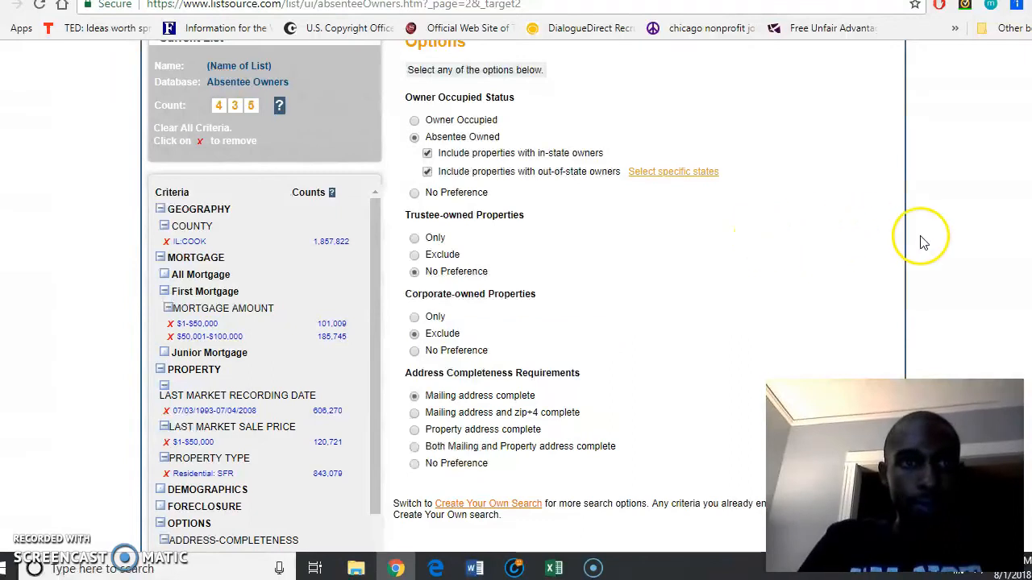
# - Exclude trustee-owned properties and set the address completeness requirement to both mailing and property address complete
pyautogui.scroll(-1, 734, 230)
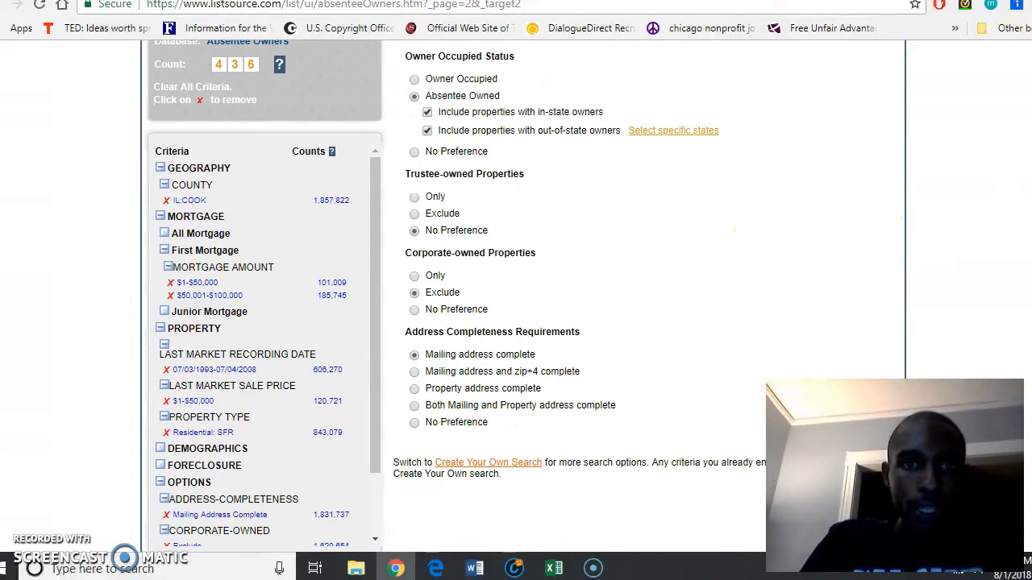
pyautogui.click(416, 215)
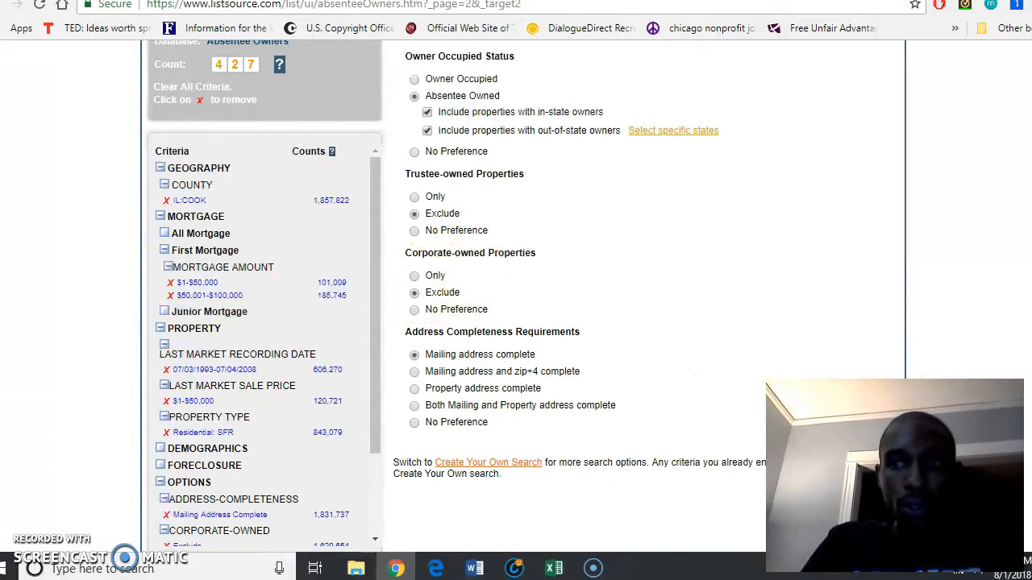
pyautogui.scroll(-2, 463, 296)
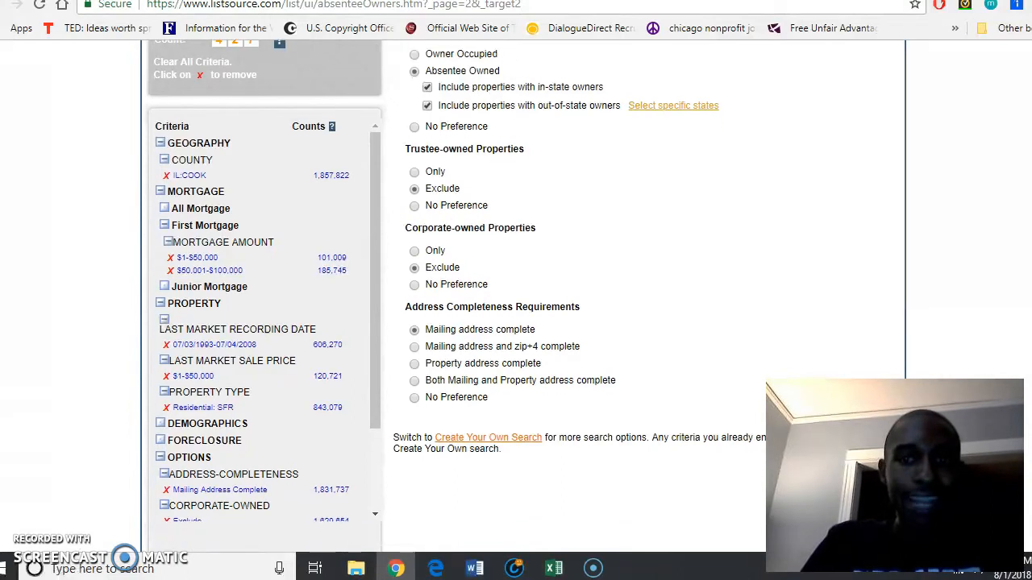
pyautogui.scroll(-2, 529, 387)
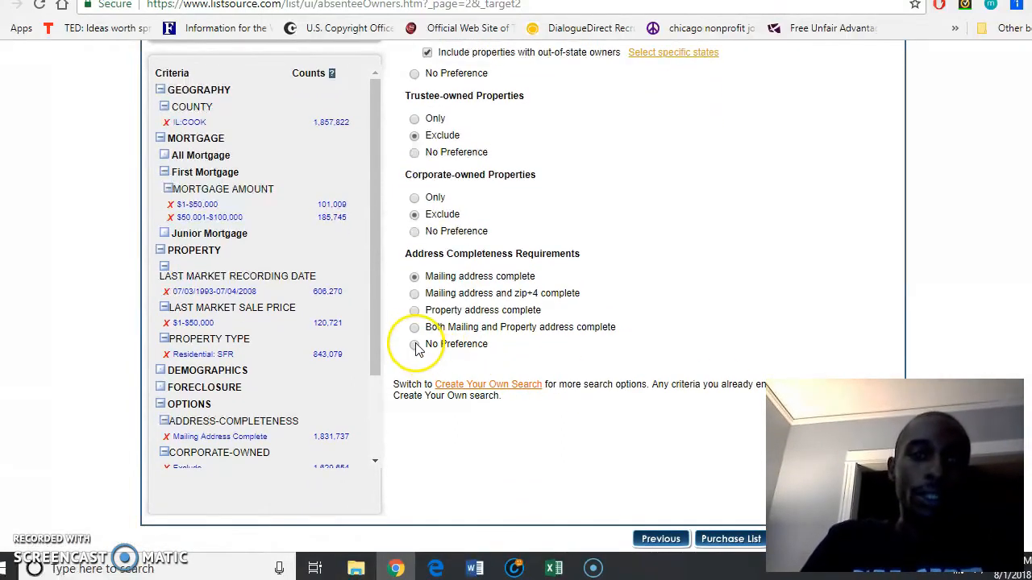
pyautogui.scroll(4, 515, 295)
pyautogui.scroll(-3, 516, 296)
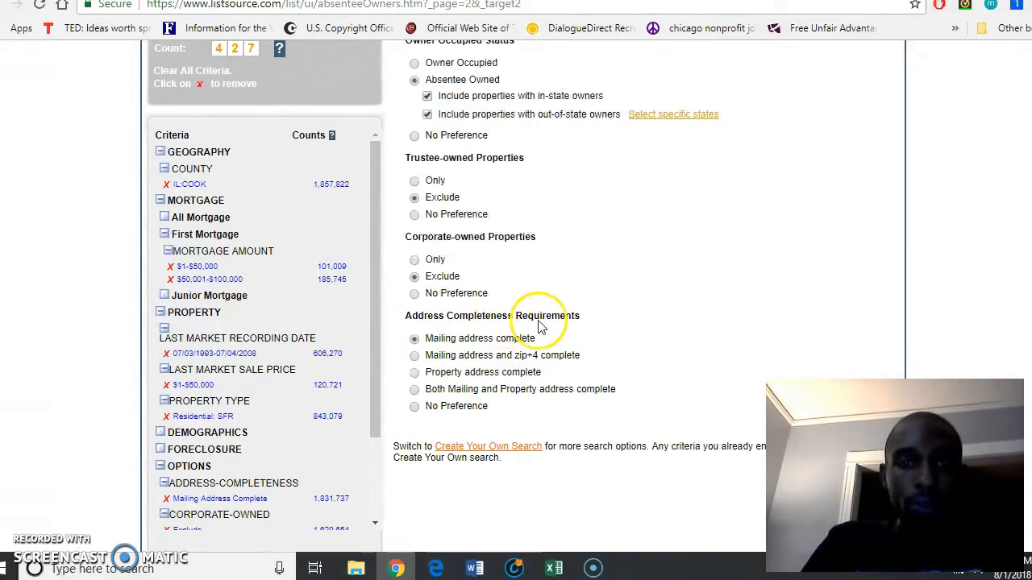
pyautogui.click(415, 390)
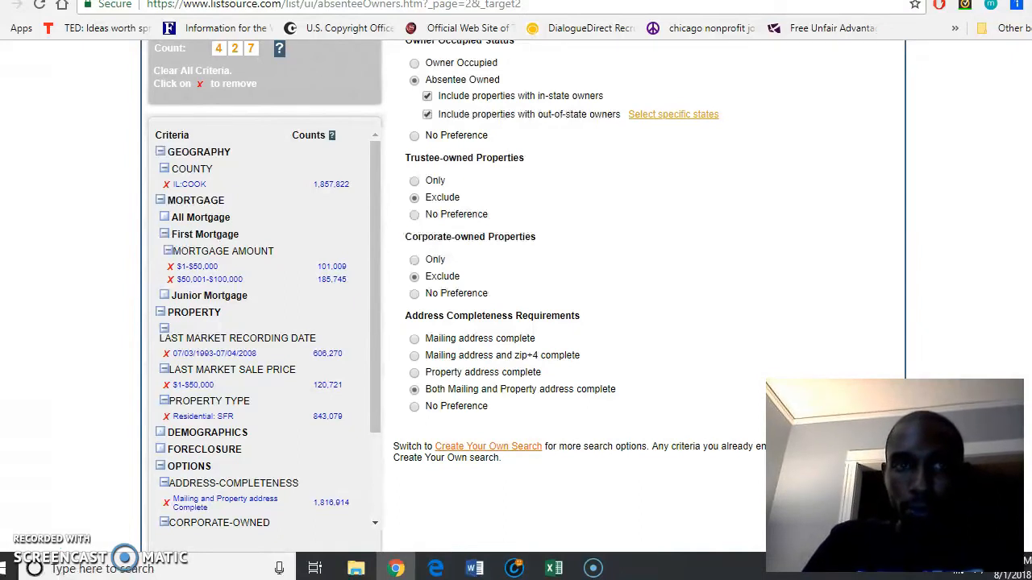
# - Proceed to purchasing the filtered absentee owners list
pyautogui.scroll(-2, 515, 323)
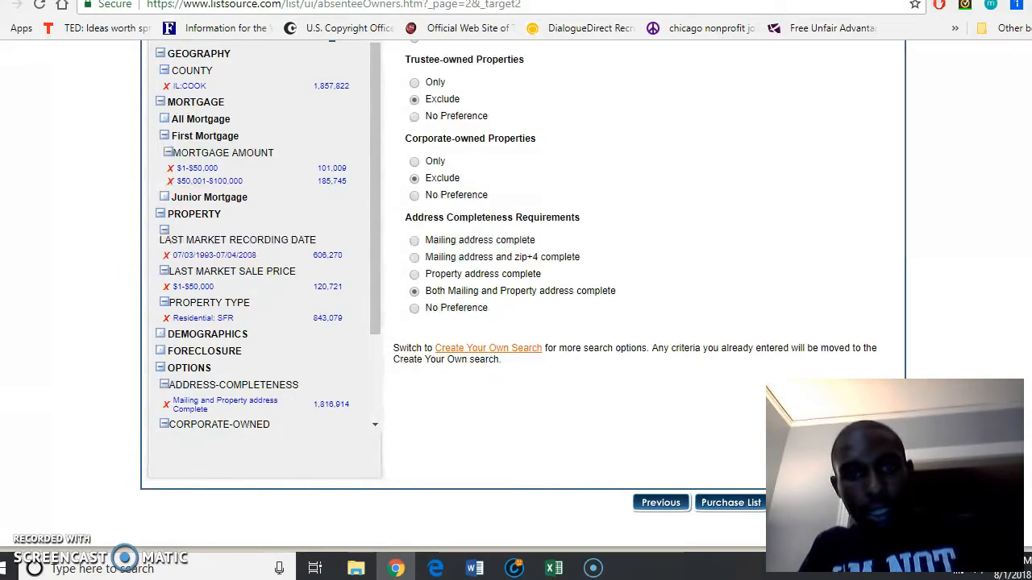
pyautogui.click(751, 504)
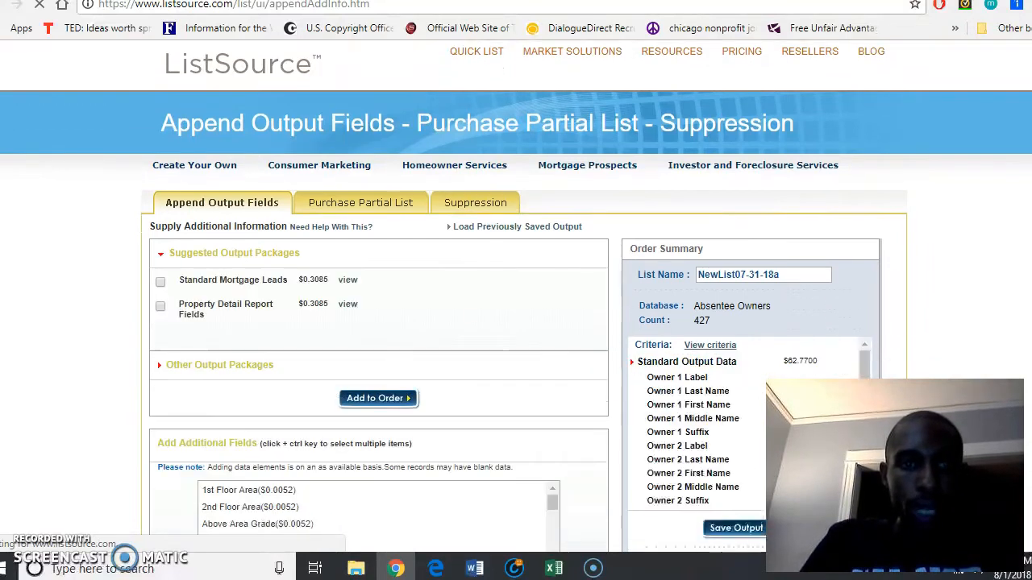
# - Review the suggested output packages, the additional output fields and the order summary for the absentee owners list
pyautogui.scroll(-1, 515, 296)
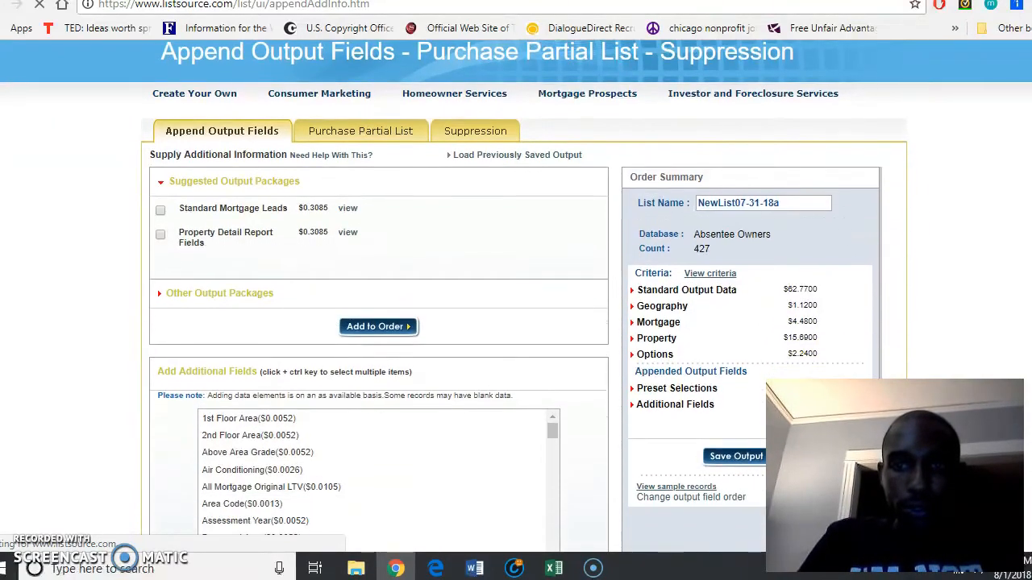
pyautogui.scroll(-1, 516, 296)
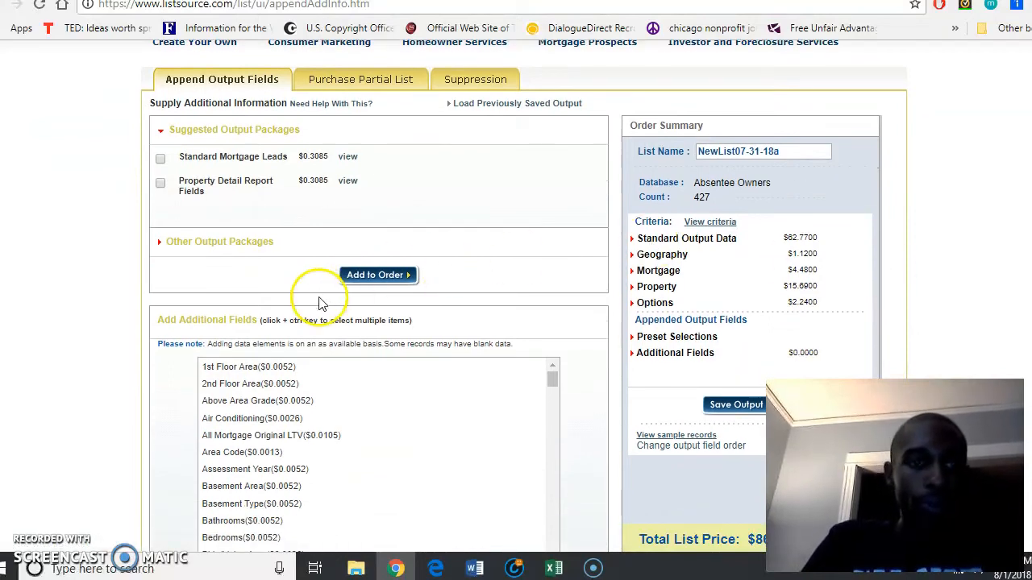
pyautogui.scroll(-1, 915, 242)
pyautogui.scroll(-2, 516, 296)
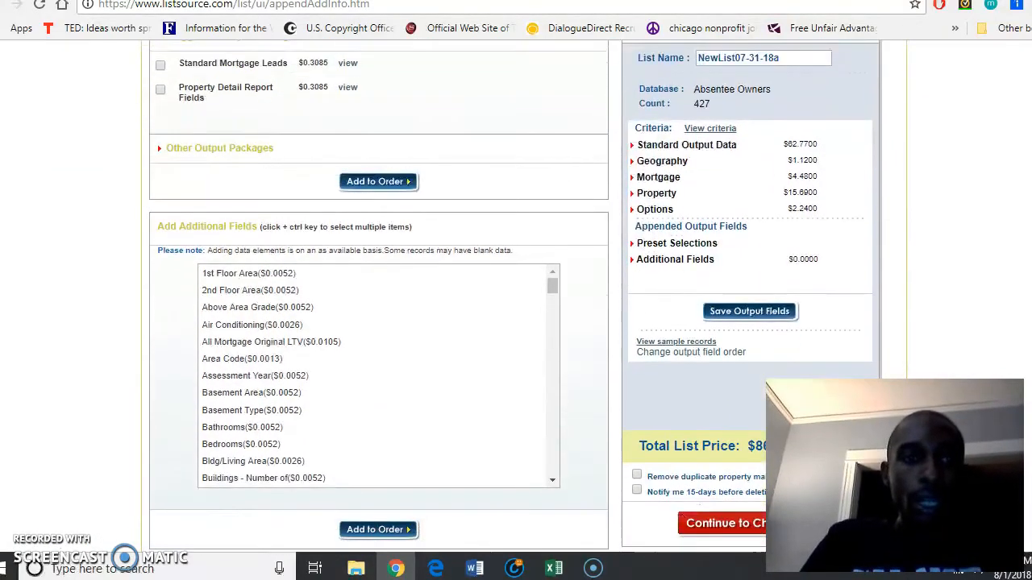
pyautogui.click(555, 259)
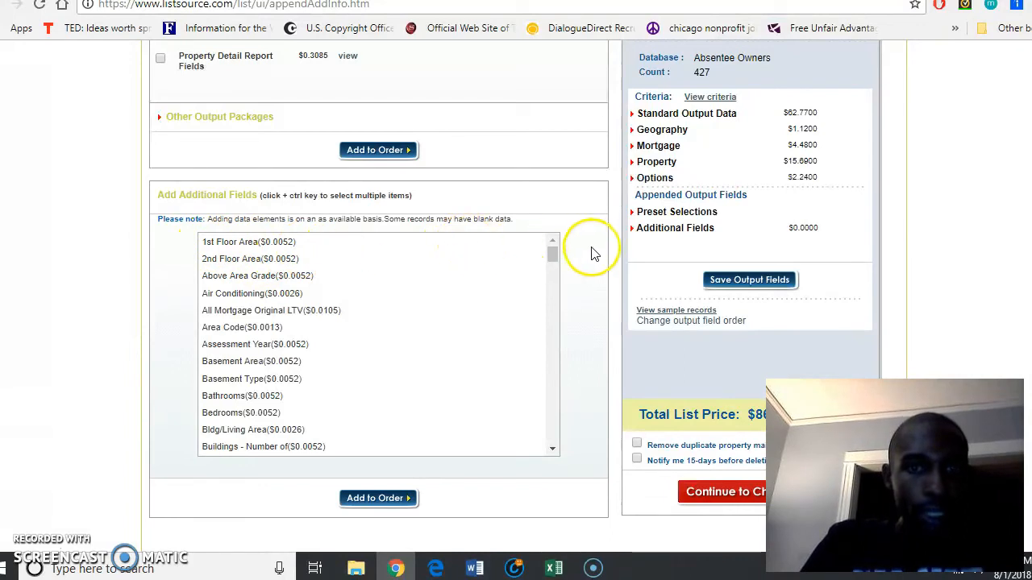
pyautogui.moveTo(553, 253); pyautogui.dragTo(560, 225)
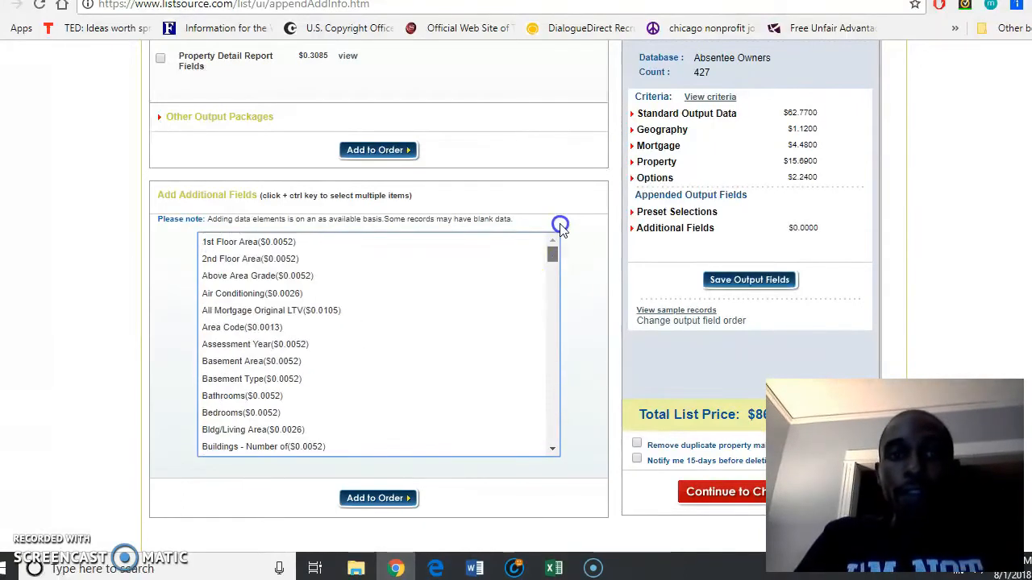
pyautogui.scroll(2, 525, 172)
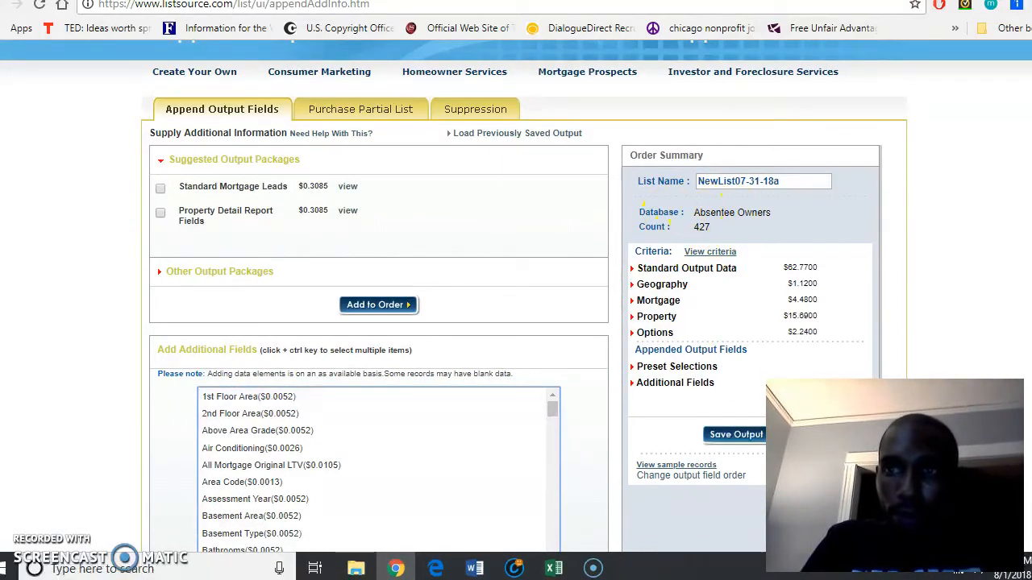
pyautogui.scroll(-2, 515, 306)
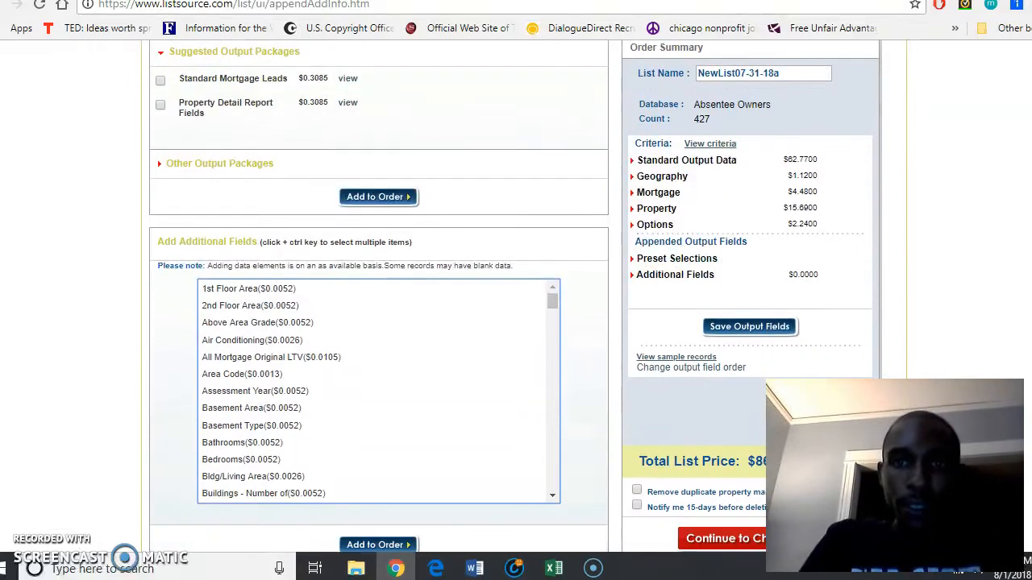
pyautogui.scroll(-2, 516, 306)
pyautogui.scroll(2, 516, 306)
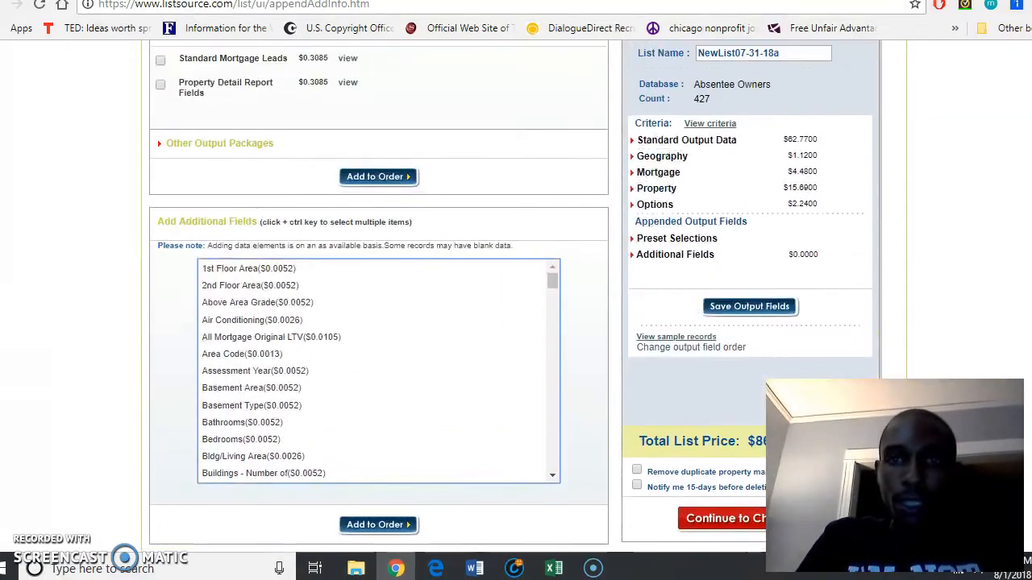
pyautogui.scroll(-2, 516, 307)
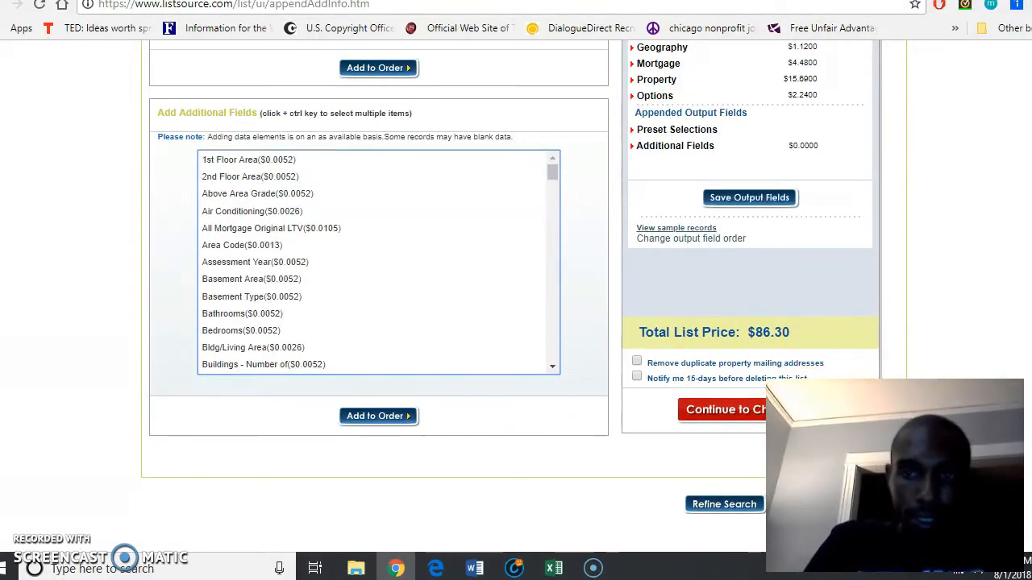
pyautogui.scroll(3, 516, 306)
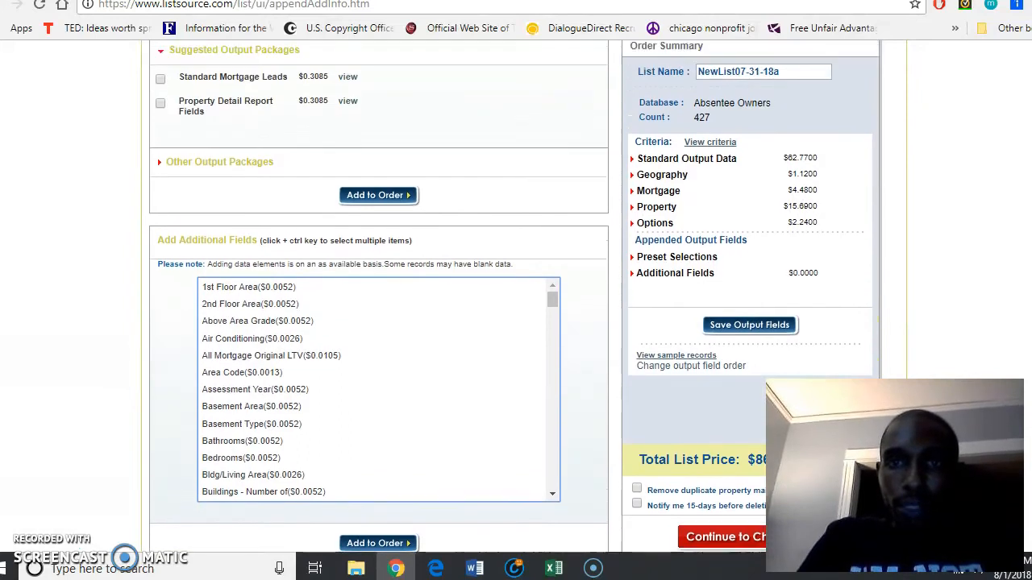
pyautogui.scroll(1, 516, 306)
pyautogui.scroll(1, 516, 306)
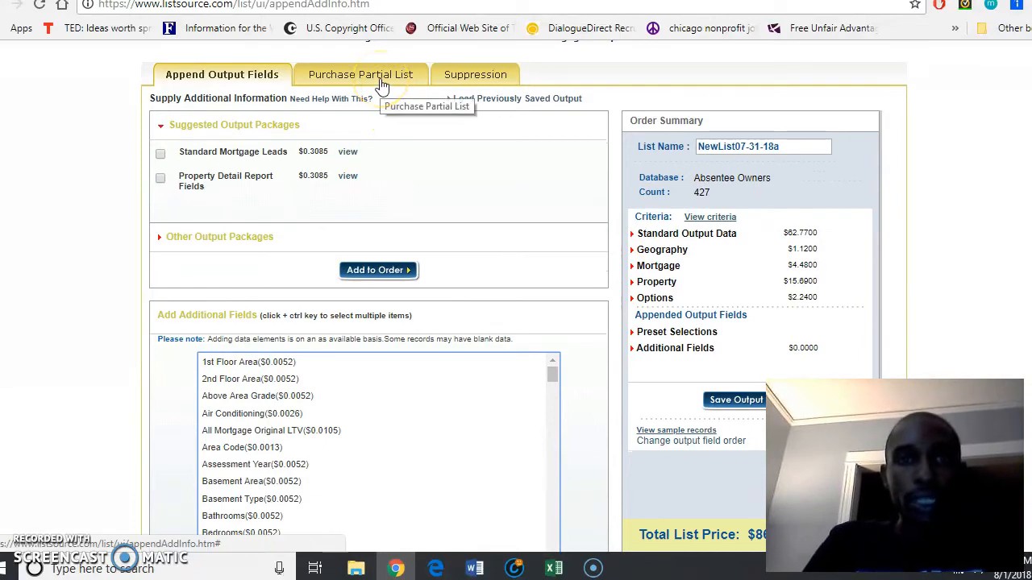
# - Limit the purchase to a partial list of only 250 leads and recalculate the order
pyautogui.click(382, 85)
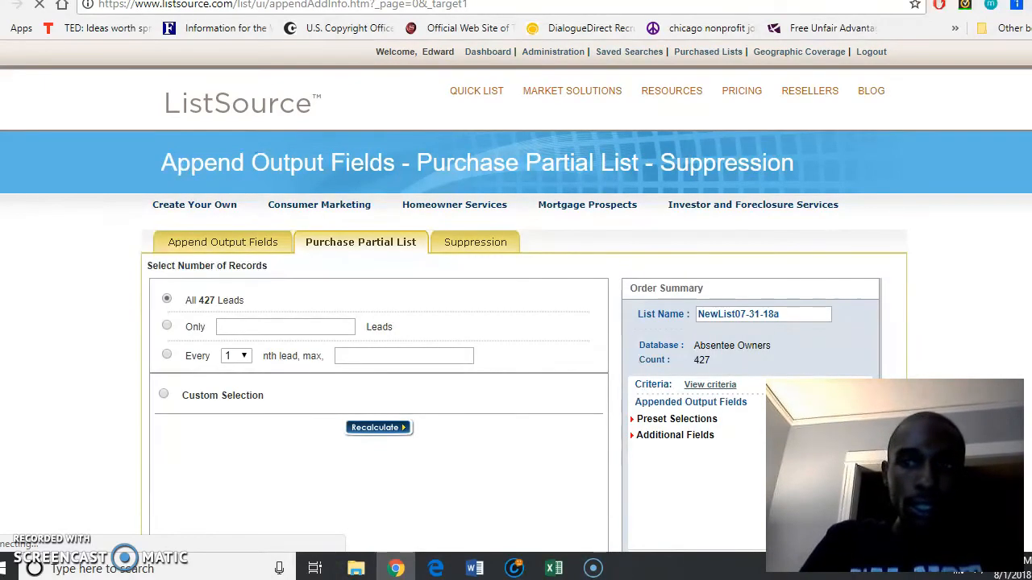
pyautogui.scroll(-1, 516, 242)
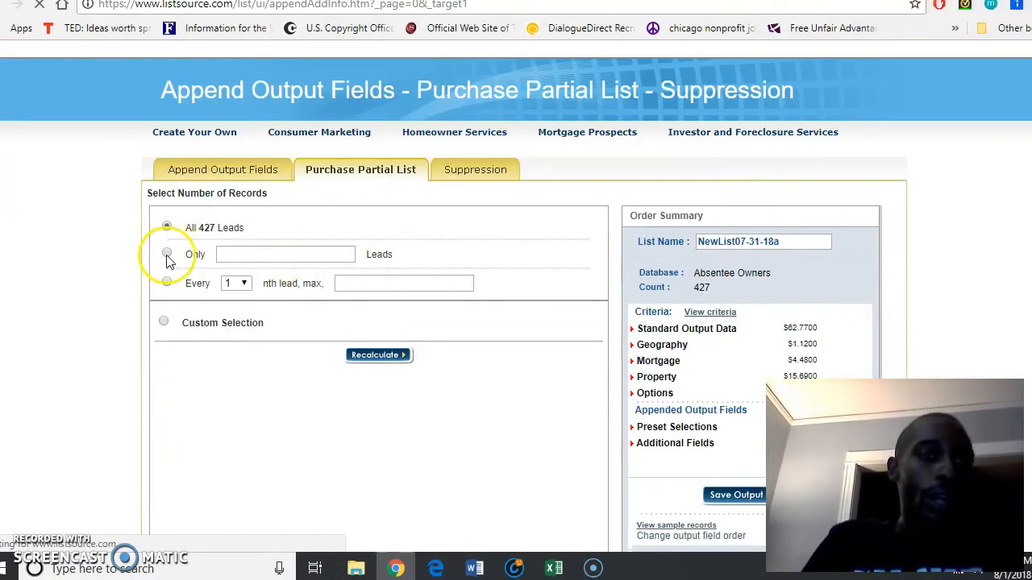
pyautogui.click(233, 256)
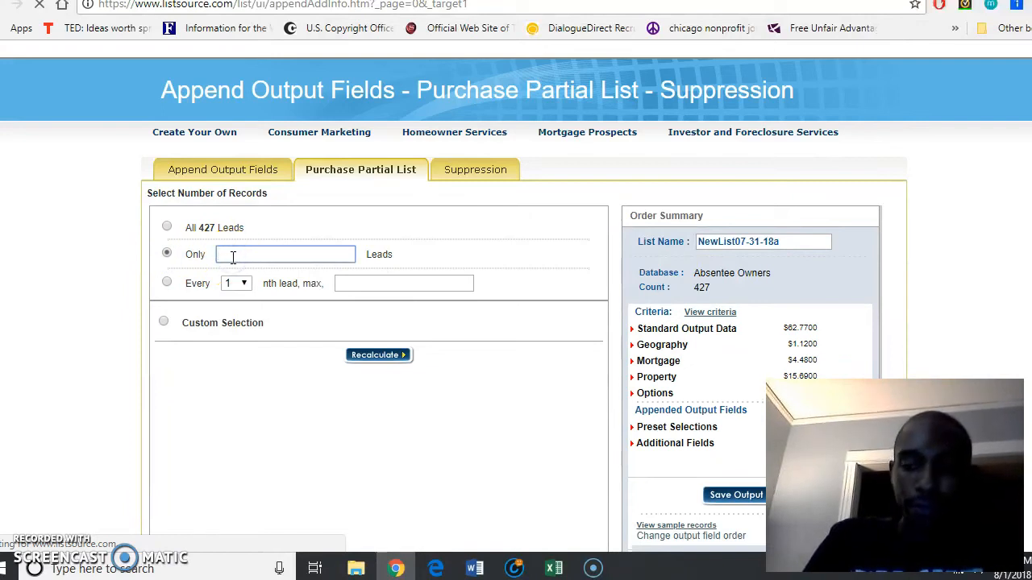
pyautogui.write('250')
pyautogui.click(575, 324)
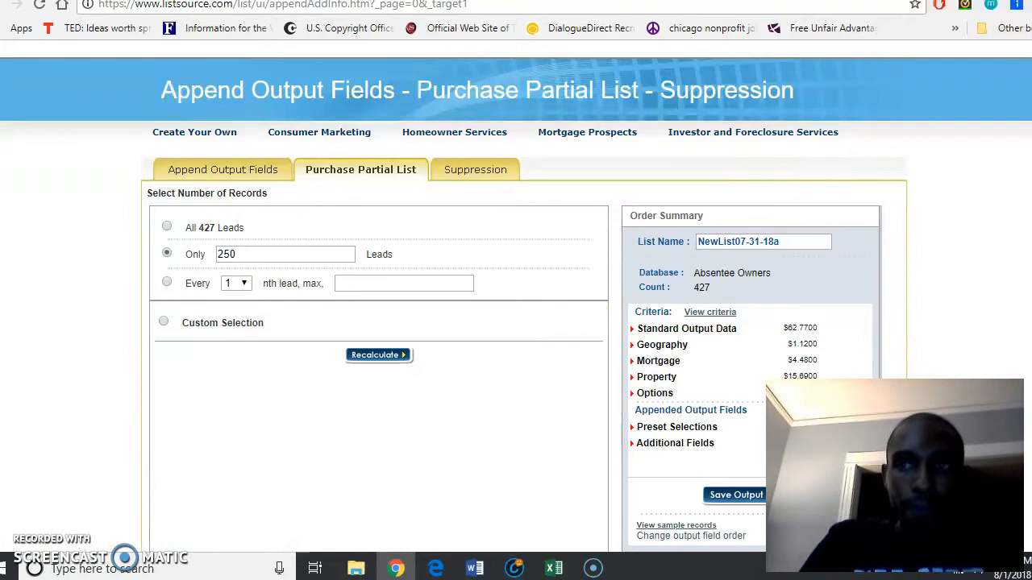
pyautogui.scroll(-3, 516, 297)
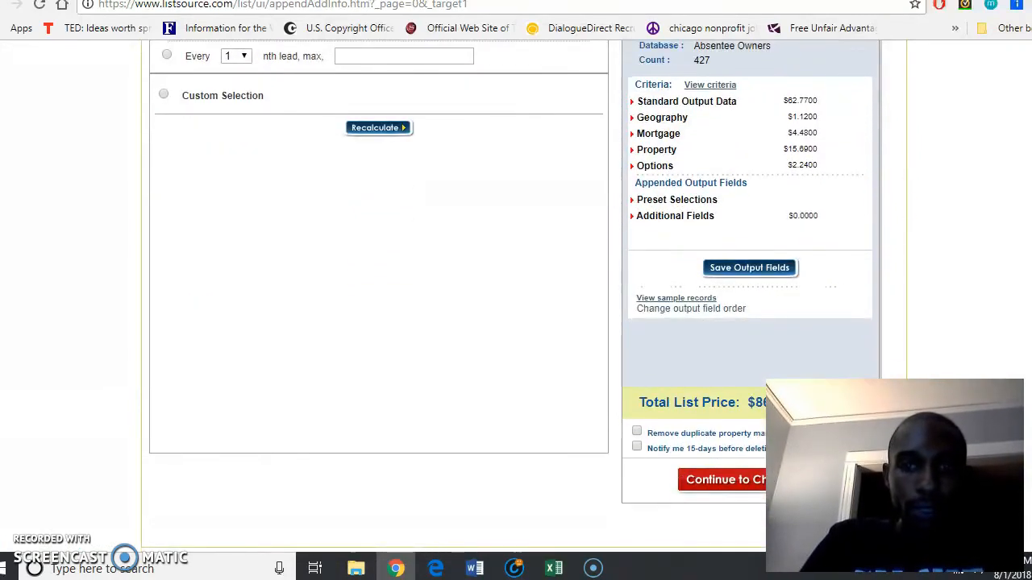
pyautogui.click(377, 127)
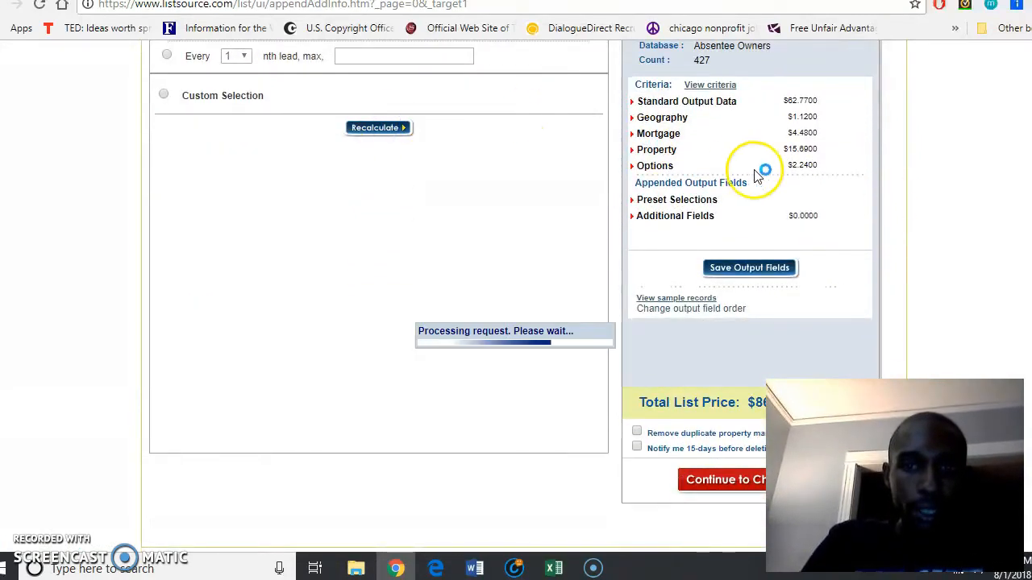
# - Set the order to remove duplicate property mailing addresses
pyautogui.scroll(-1, 506, 296)
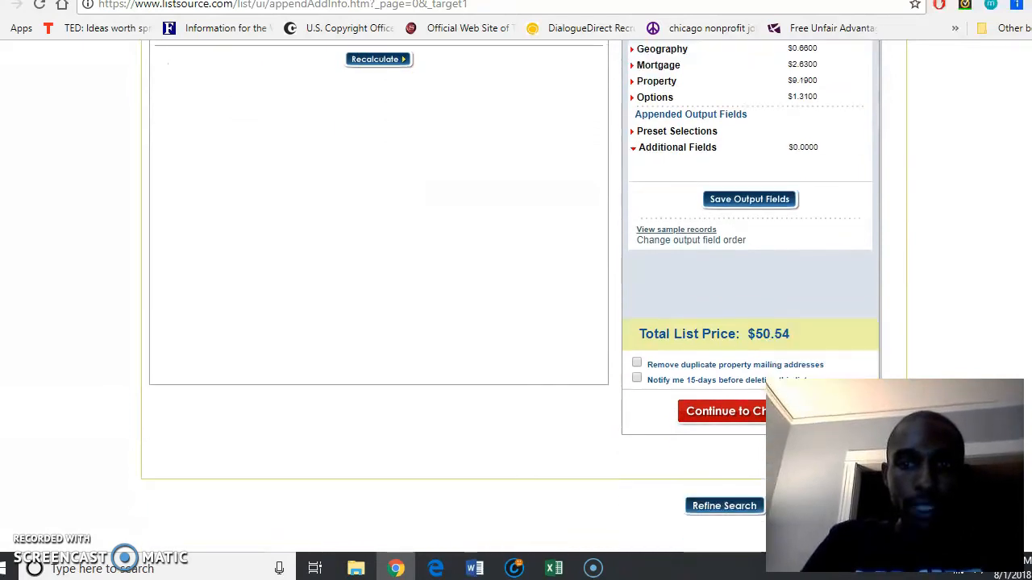
pyautogui.scroll(-1, 515, 296)
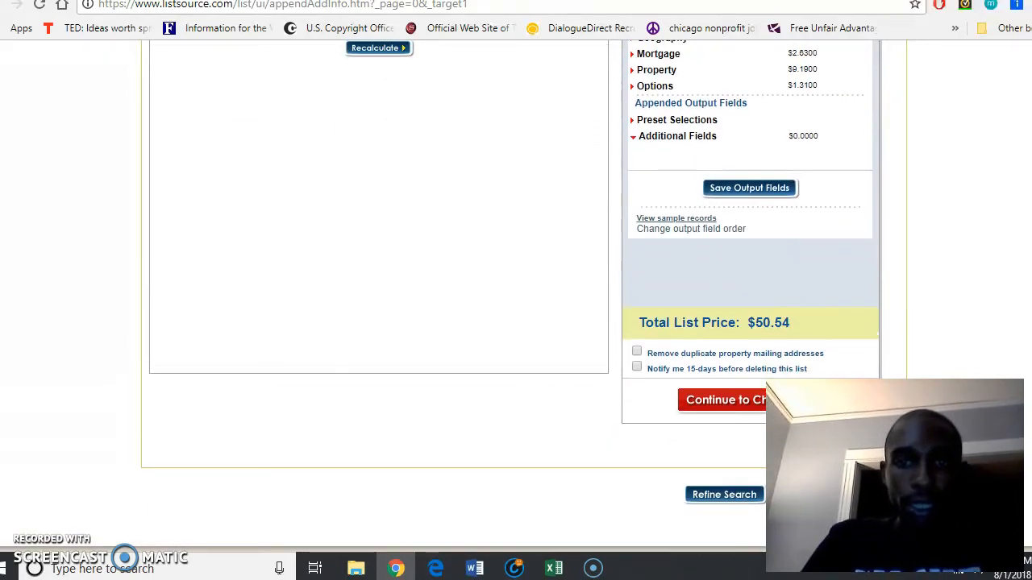
pyautogui.click(637, 353)
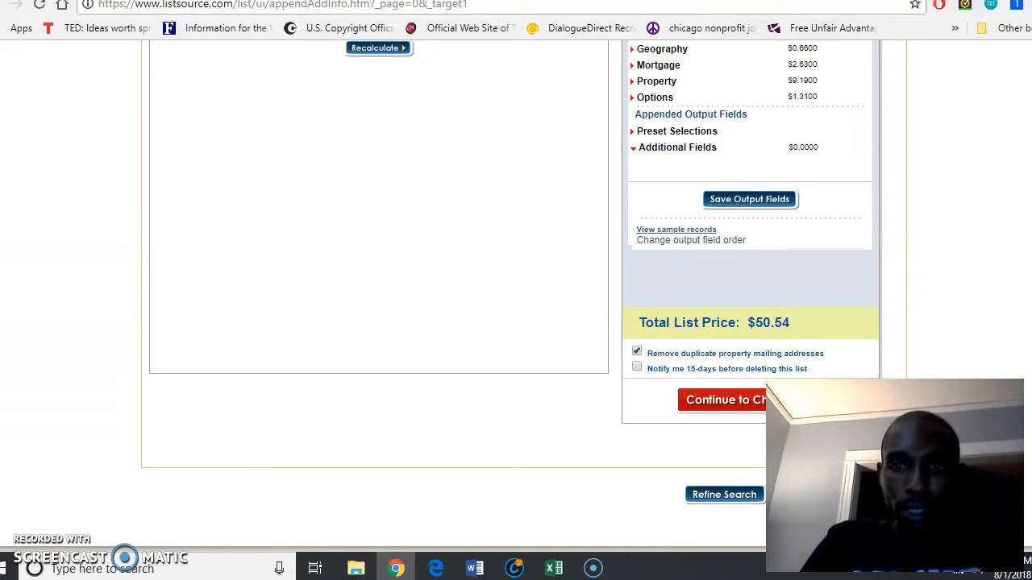
# - View the suppression options for excluding leads from previously purchased lists
pyautogui.scroll(3, 1006, 264)
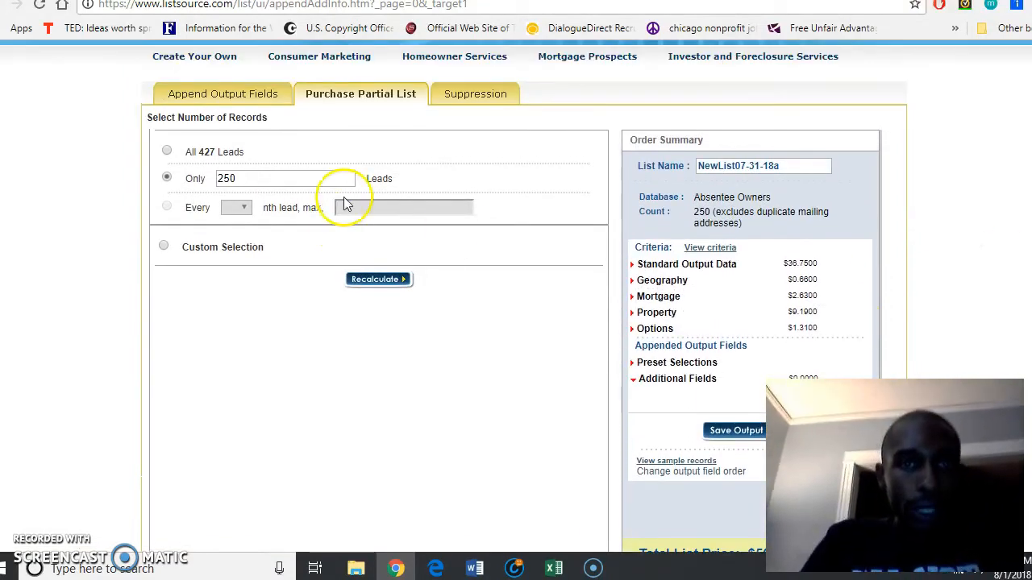
pyautogui.click(464, 98)
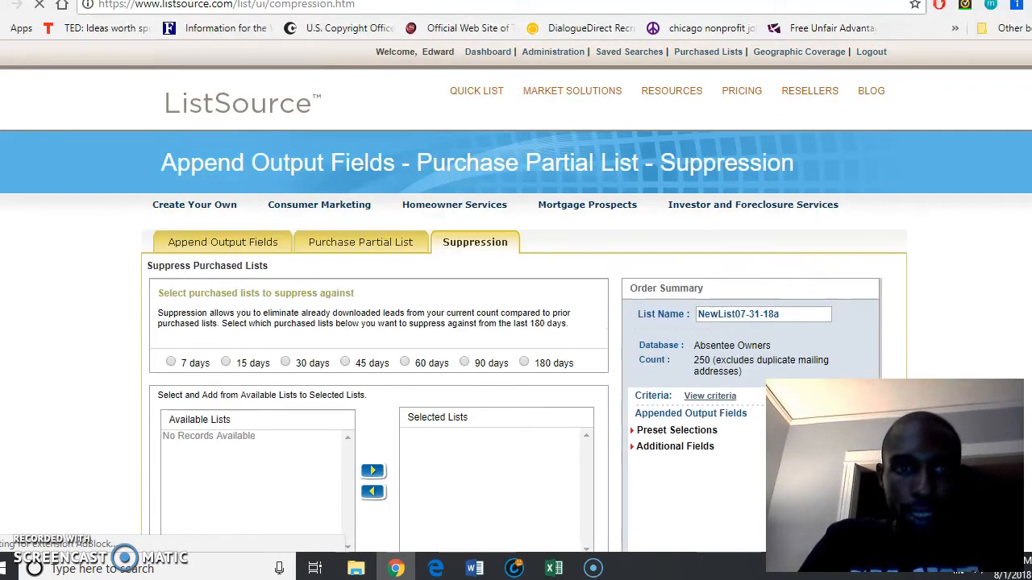
pyautogui.scroll(-1, 515, 297)
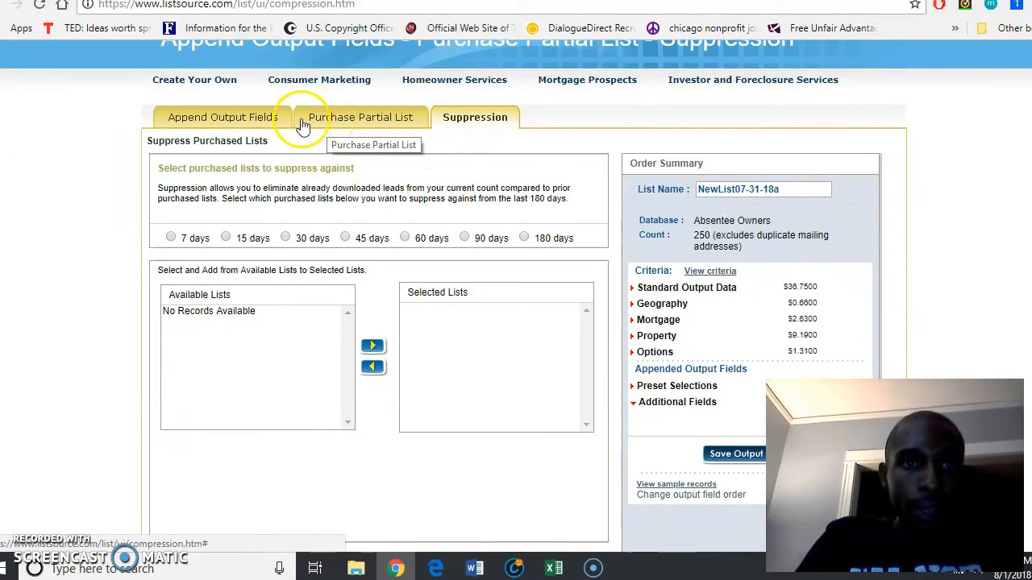
# - Return to the append output fields and review the available packages, additional fields and total list price
pyautogui.click(227, 115)
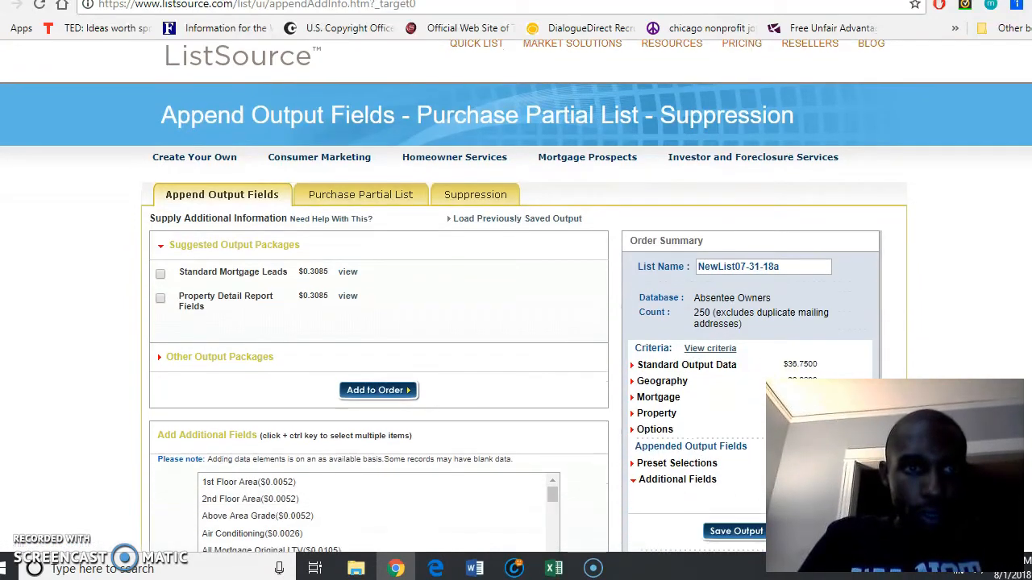
pyautogui.scroll(-1, 516, 297)
pyautogui.scroll(-2, 516, 297)
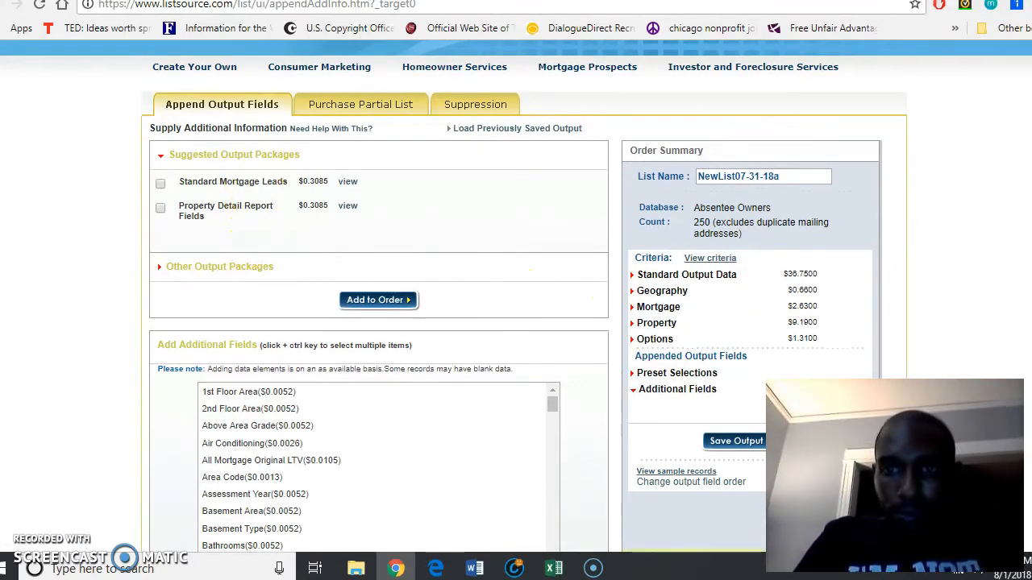
pyautogui.scroll(-3, 516, 297)
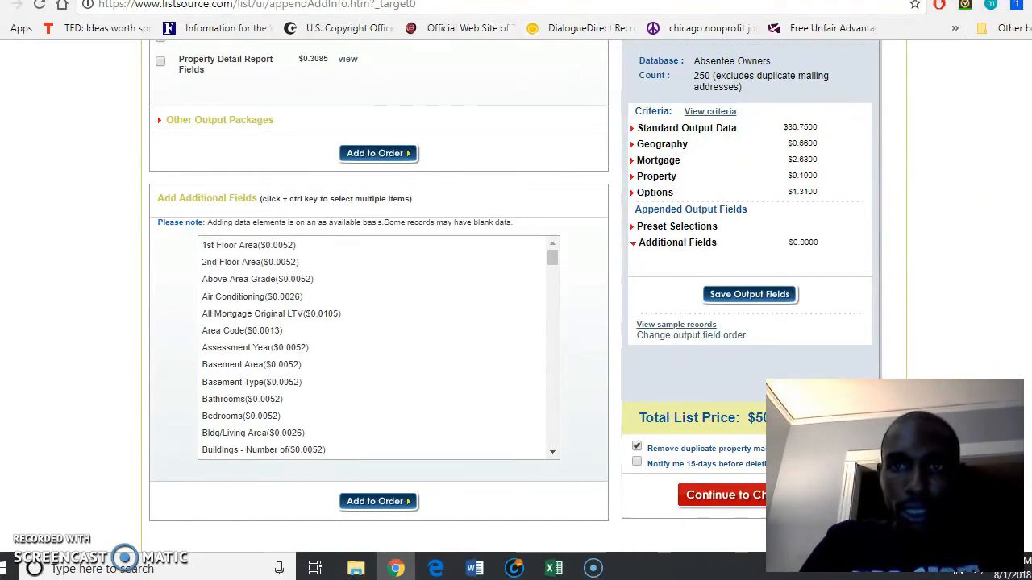
pyautogui.scroll(-1, 506, 296)
pyautogui.scroll(-3, 506, 291)
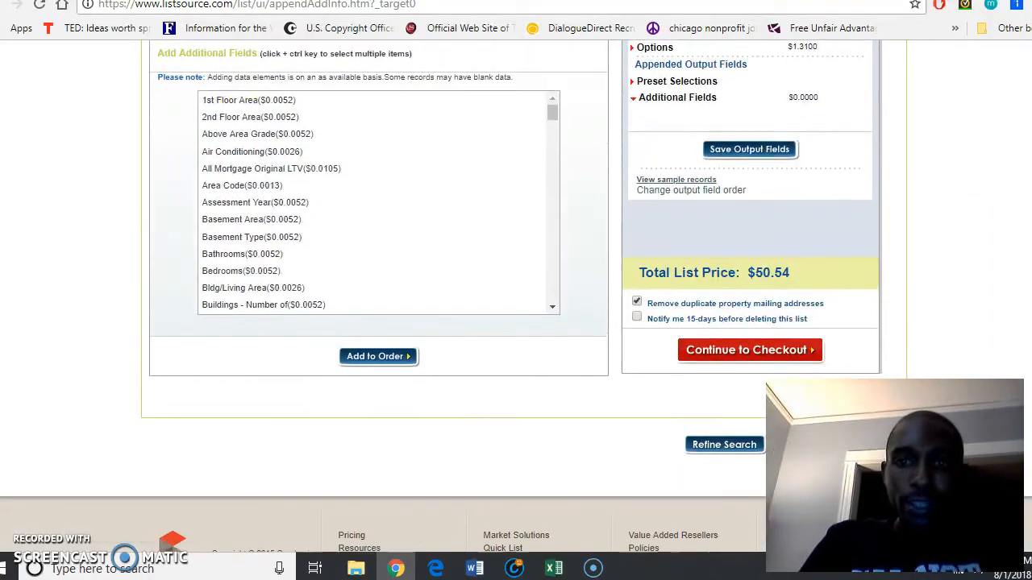
# - Continue to checkout with the partial list, leaving out any additional output fields
pyautogui.scroll(4, 516, 296)
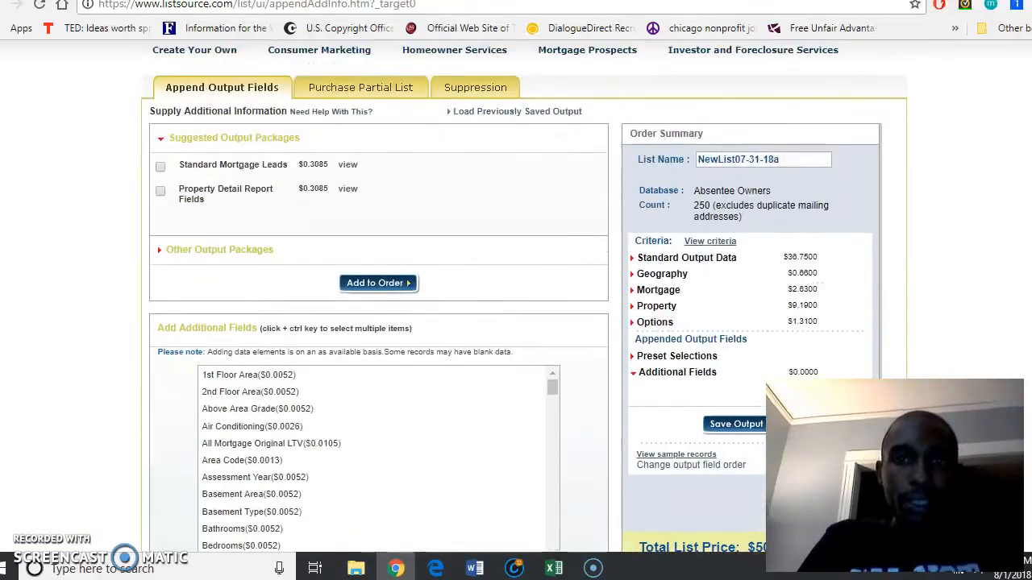
pyautogui.scroll(-3, 516, 296)
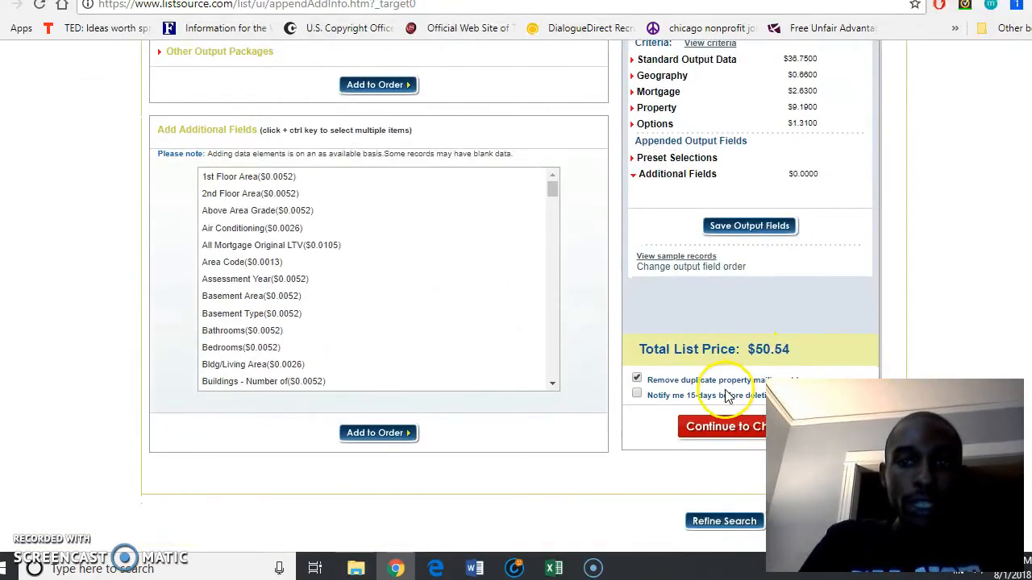
pyautogui.click(707, 426)
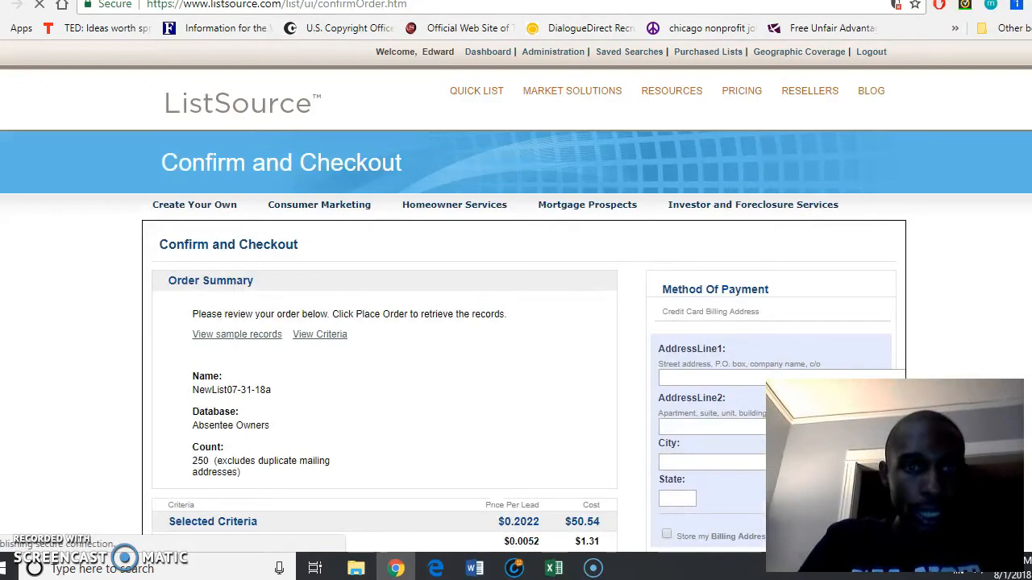
# - Examine the order summary, the cost of each criterion, the list price and the required billing and credit card fields
pyautogui.scroll(-3, 515, 296)
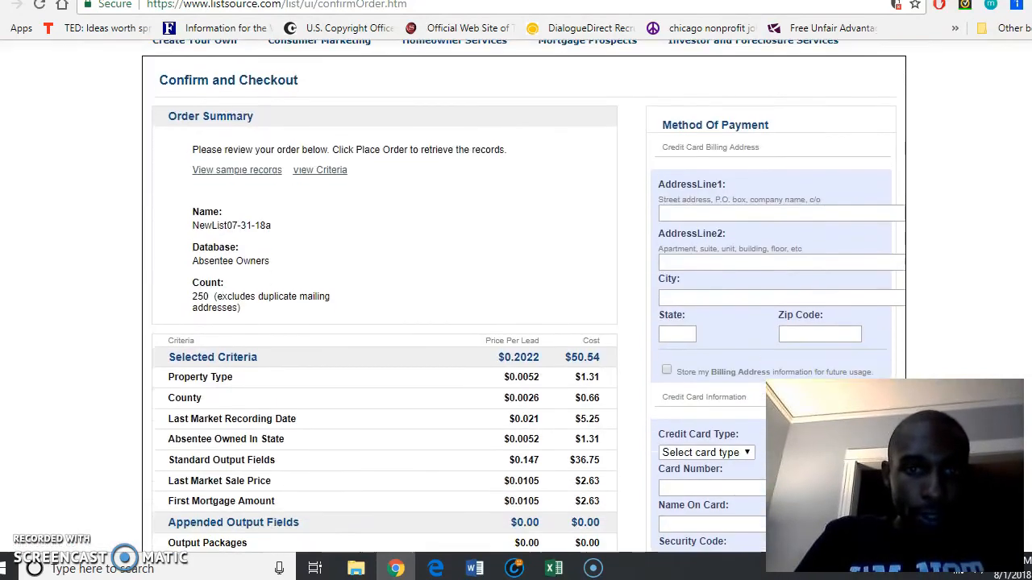
pyautogui.scroll(-2, 516, 297)
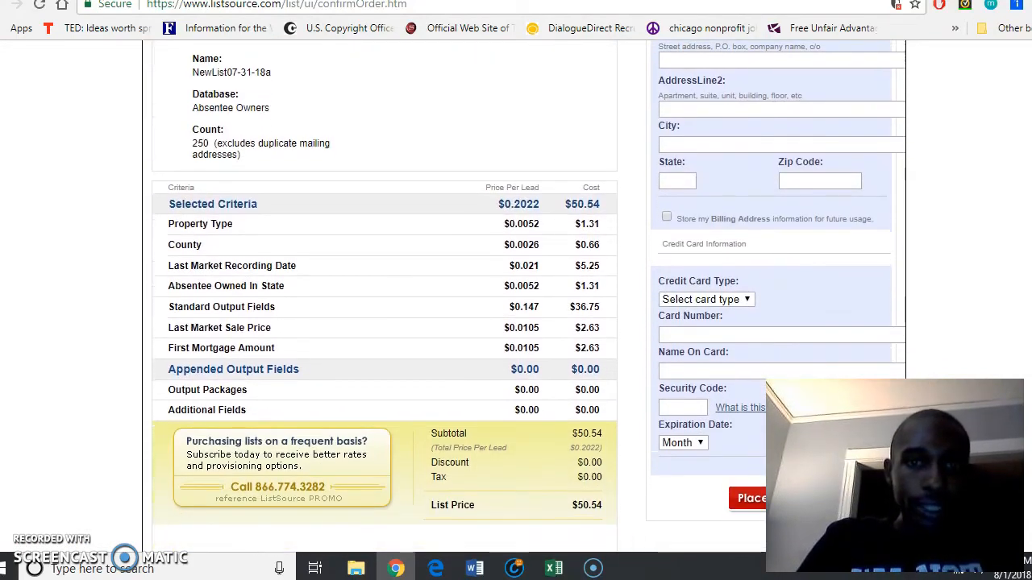
pyautogui.scroll(1, 516, 296)
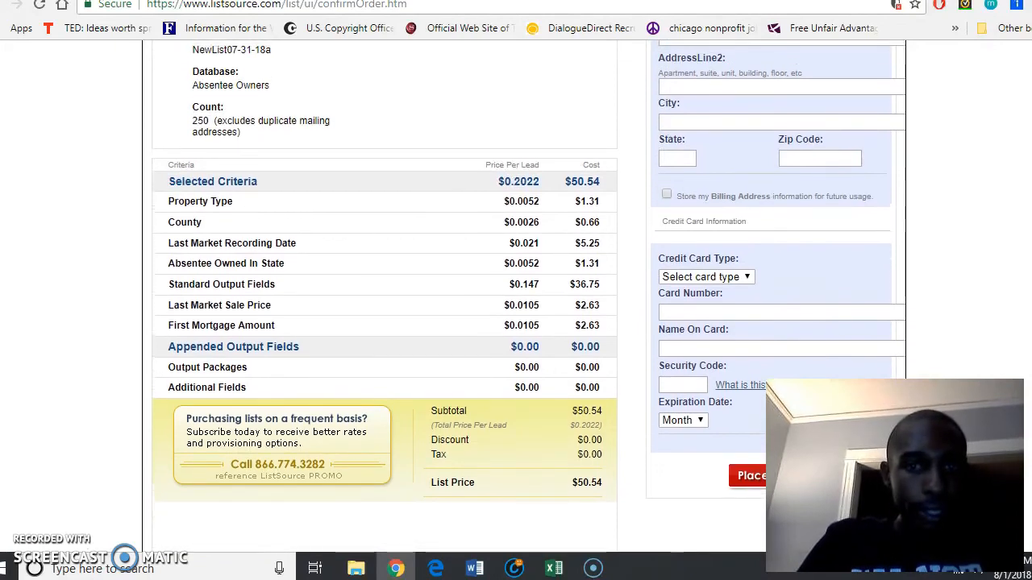
pyautogui.scroll(-1, 516, 296)
pyautogui.scroll(1, 516, 297)
pyautogui.scroll(1, 516, 297)
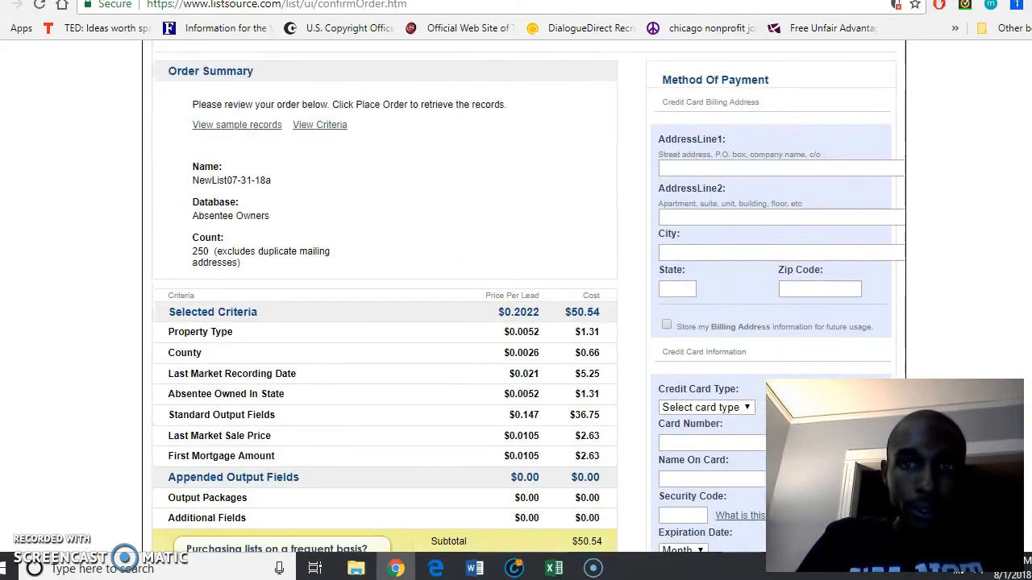
pyautogui.scroll(-2, 516, 296)
pyautogui.scroll(2, 516, 296)
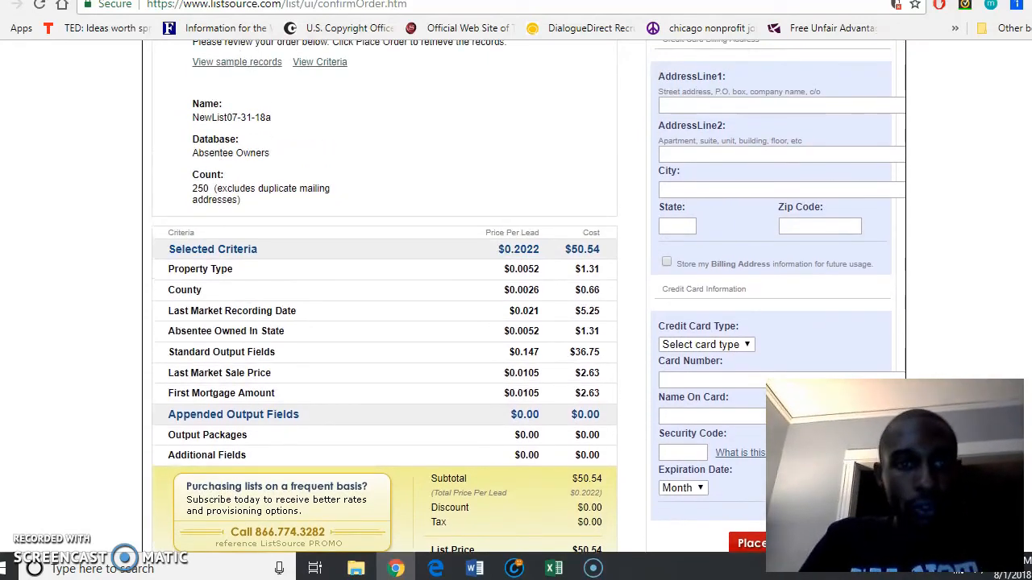
pyautogui.scroll(1, 516, 297)
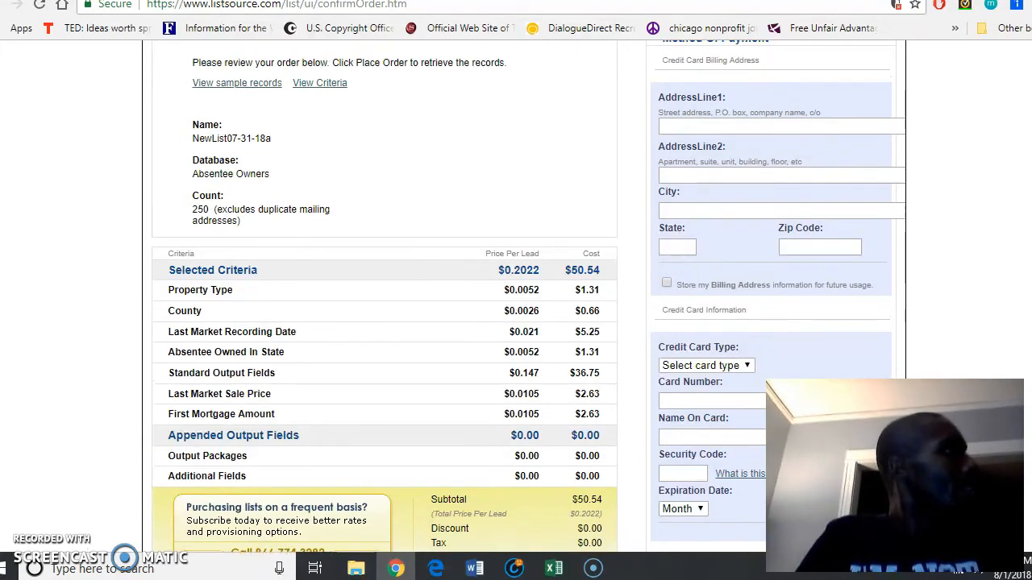
pyautogui.scroll(3, 516, 296)
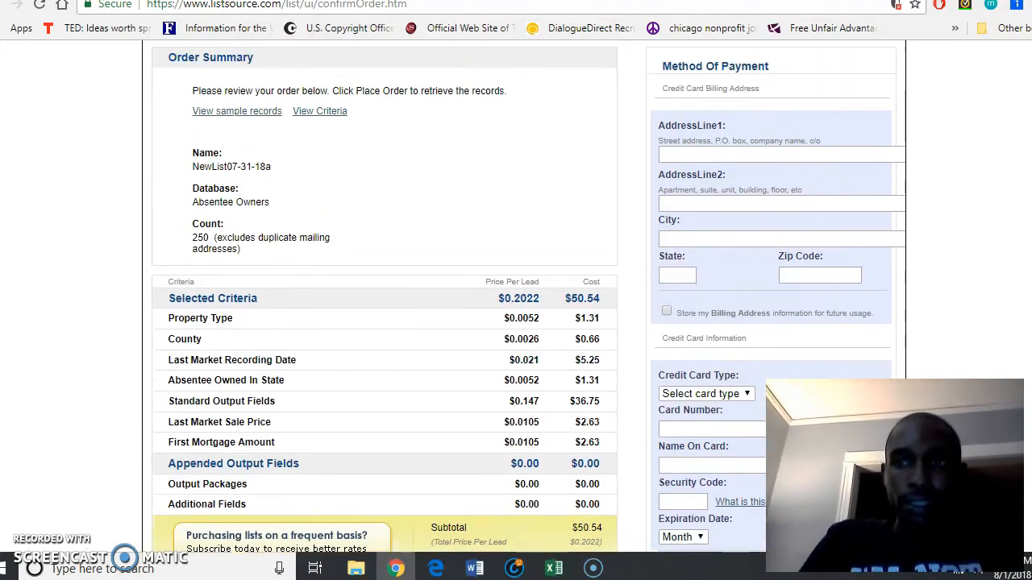
pyautogui.scroll(-5, 516, 297)
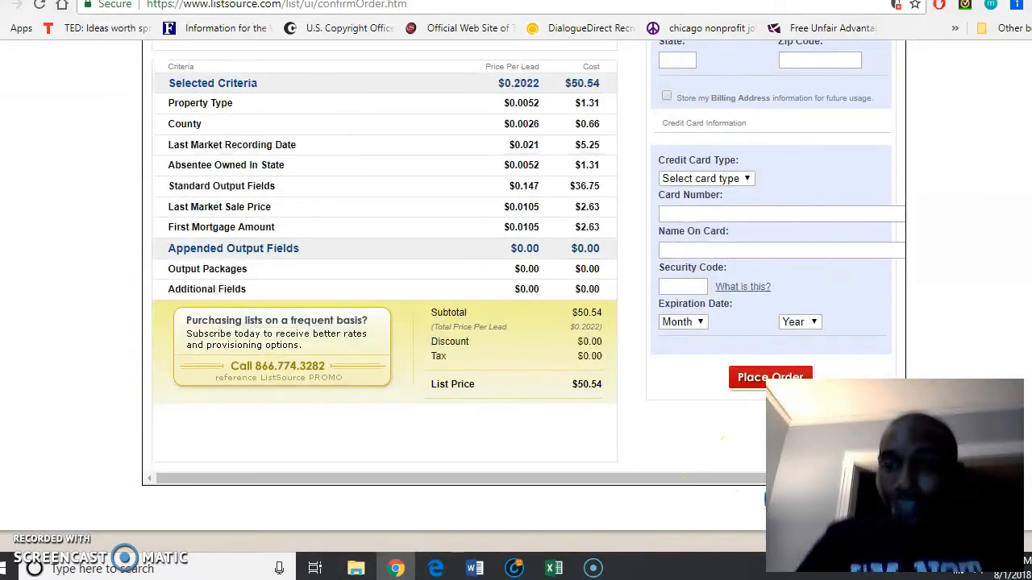
pyautogui.scroll(5, 516, 296)
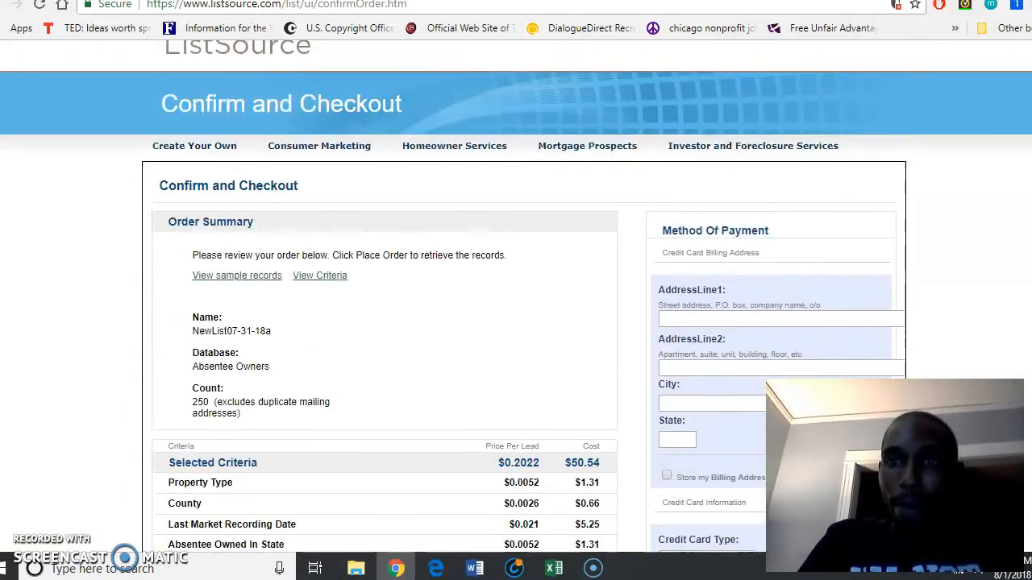
pyautogui.scroll(-2, 515, 297)
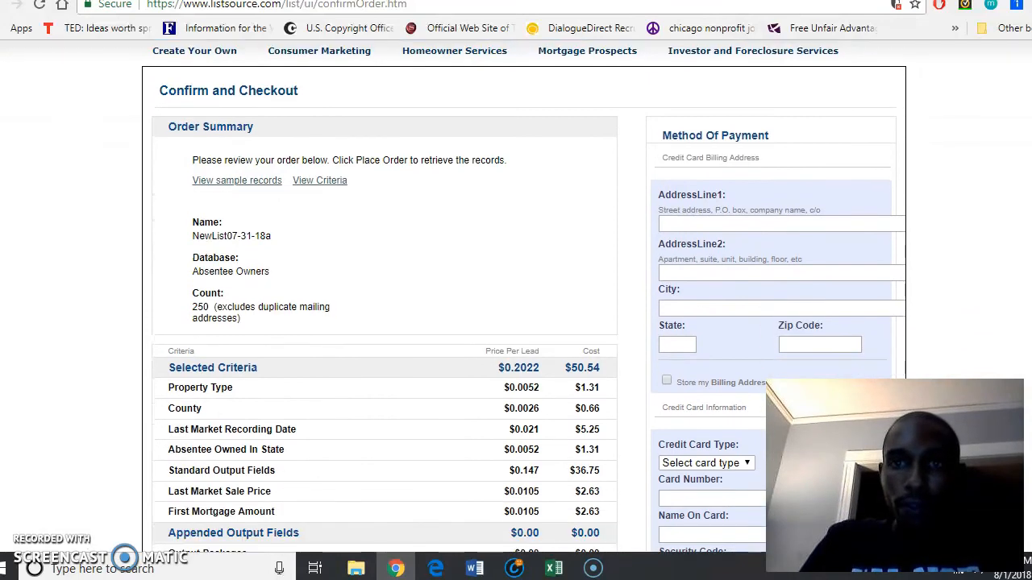
pyautogui.scroll(-2, 515, 297)
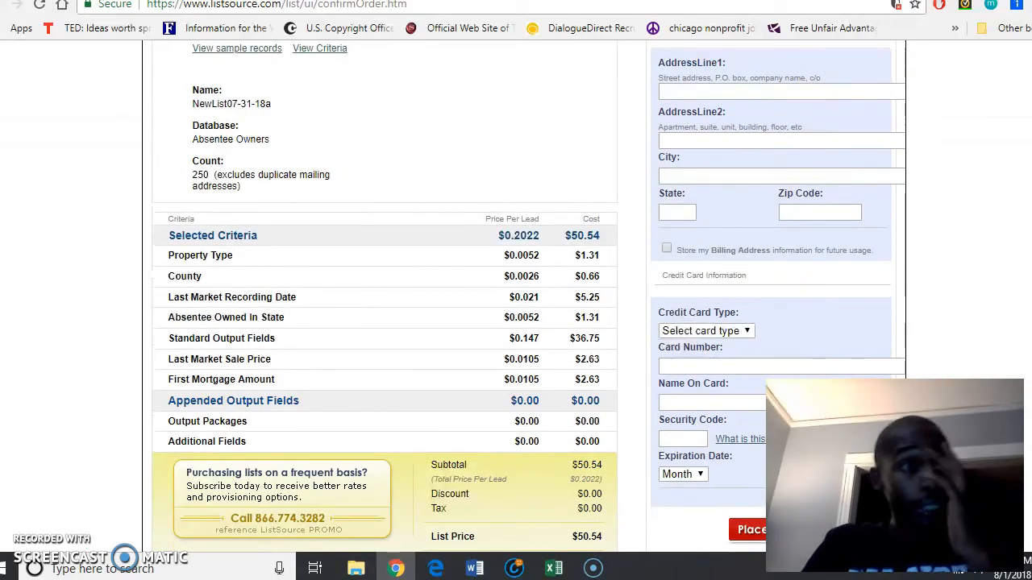